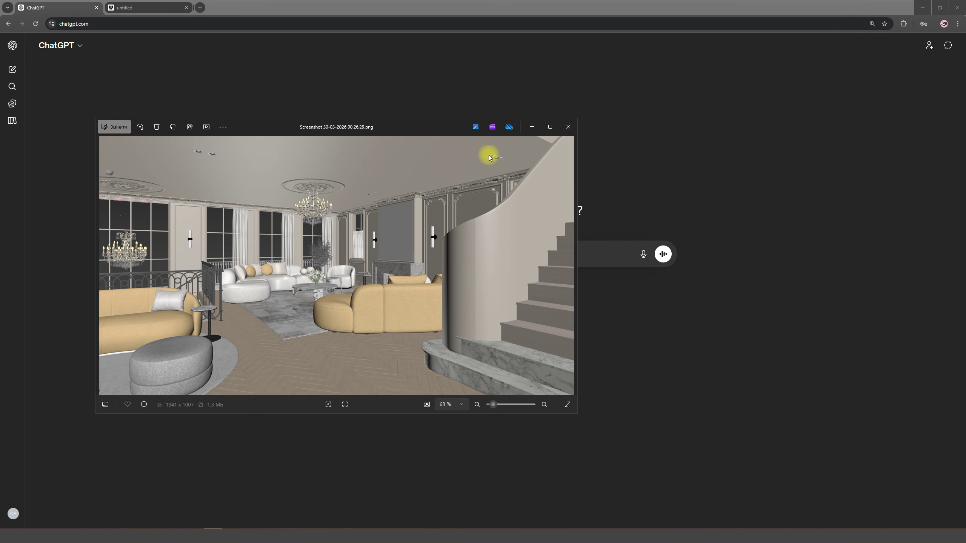
{"action": "left_click_drag", "start_coordinate": [345, 128], "coordinate": [289, 111]}
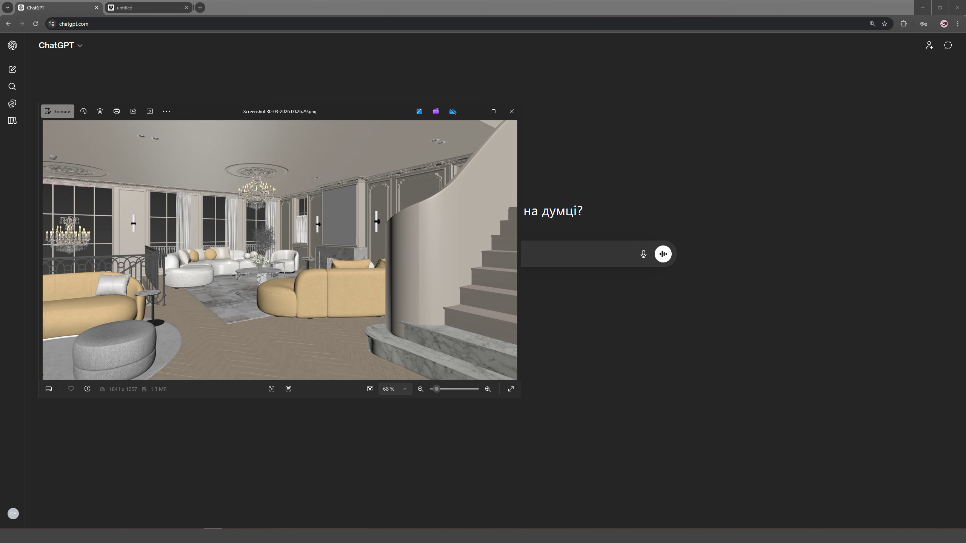
{"action": "left_click", "coordinate": [764, 262]}
{"action": "left_click", "coordinate": [765, 262]}
{"action": "left_click", "coordinate": [764, 261]}
{"action": "left_click", "coordinate": [764, 262]}
{"action": "left_click", "coordinate": [764, 261]}
{"action": "left_click", "coordinate": [764, 262]}
{"action": "left_click", "coordinate": [764, 261]}
{"action": "left_click", "coordinate": [764, 259]}
{"action": "left_click", "coordinate": [763, 120]}
Attach the three reference interior images and request a very detailed JSON prompt about their tones, general atmosphere, postprocess and overall coloring
{"action": "left_click_drag", "start_coordinate": [319, 109], "coordinate": [0, 218]}
{"action": "left_click", "coordinate": [381, 288]}
{"action": "key", "text": "ctrl+v"}
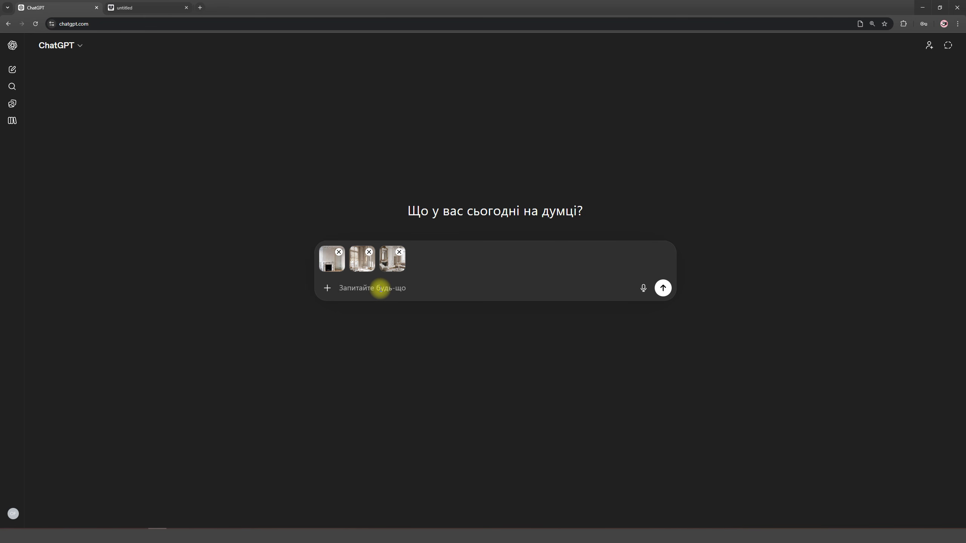
{"action": "type", "text": "Use the attached image to create a very detailed json prompt. The generated prompt should be about specifically about the tones, general atmosphere, postprocess and overall the coloring of the image."}
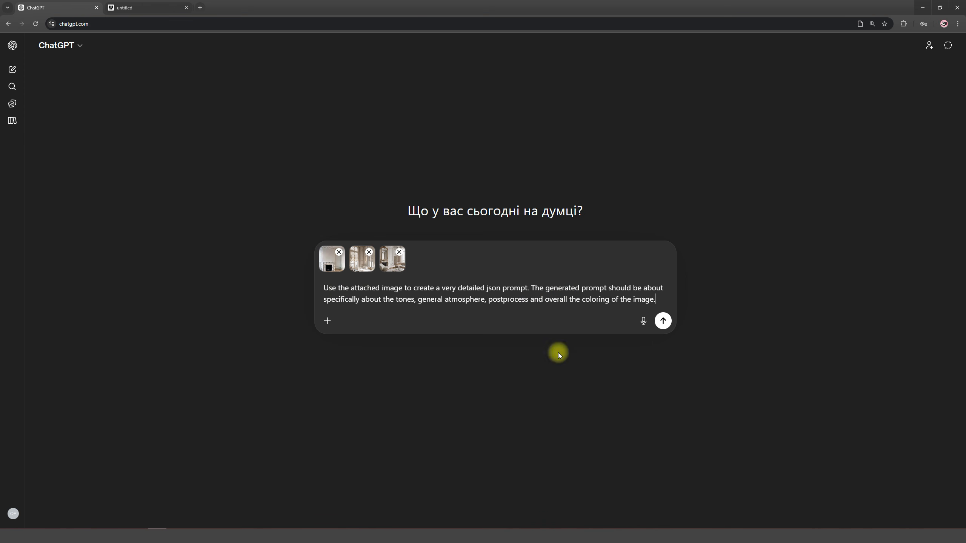
{"action": "left_click", "coordinate": [661, 322]}
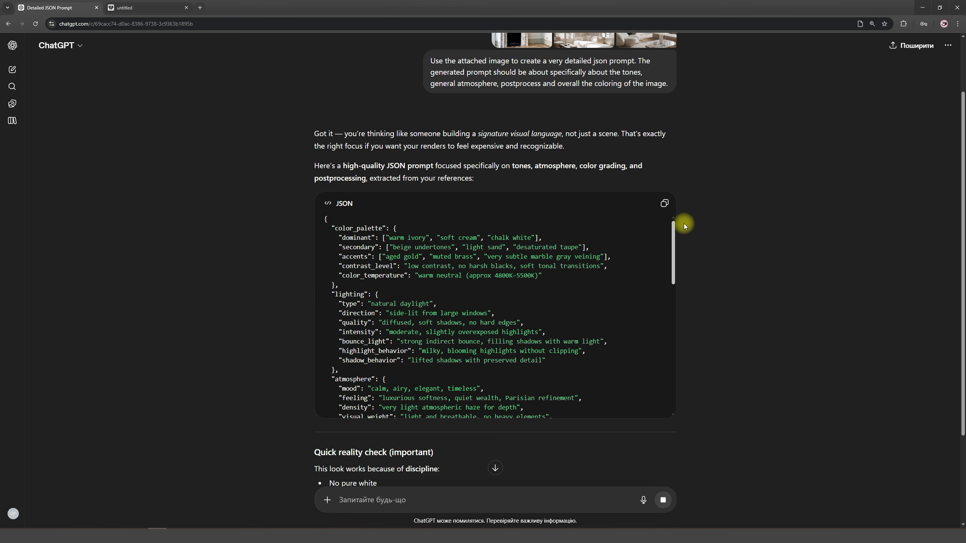
Switch to the untitled Weavy flow, import the raw interior render screenshot as a File node and place it left of centre
{"action": "key", "text": "ctrl+Tab"}
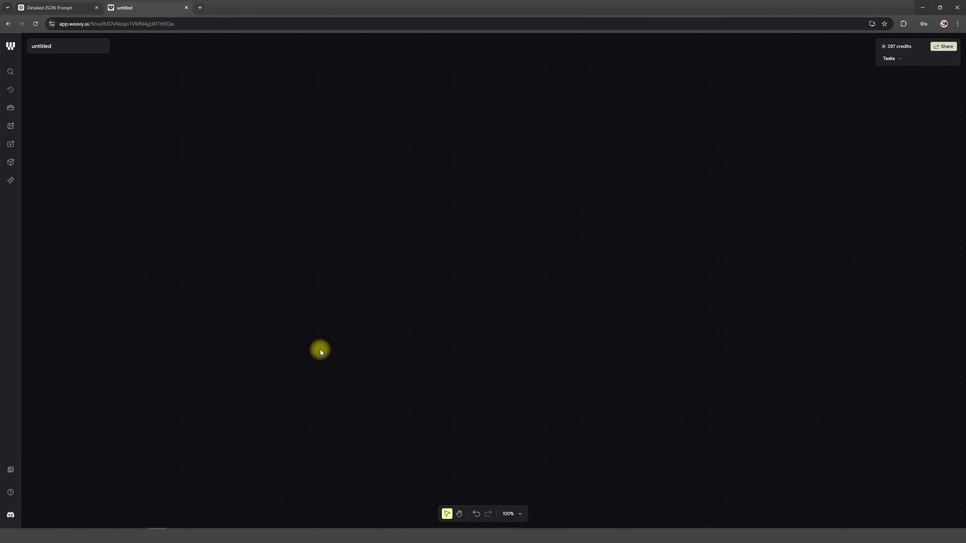
{"action": "key", "text": "alt+Tab"}
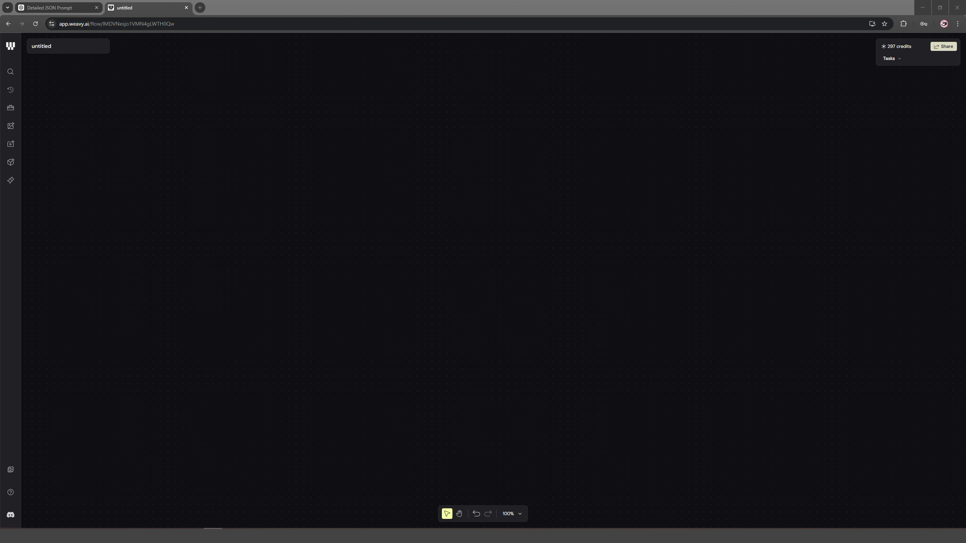
{"action": "left_click_drag", "start_coordinate": [0, 258], "coordinate": [394, 259]}
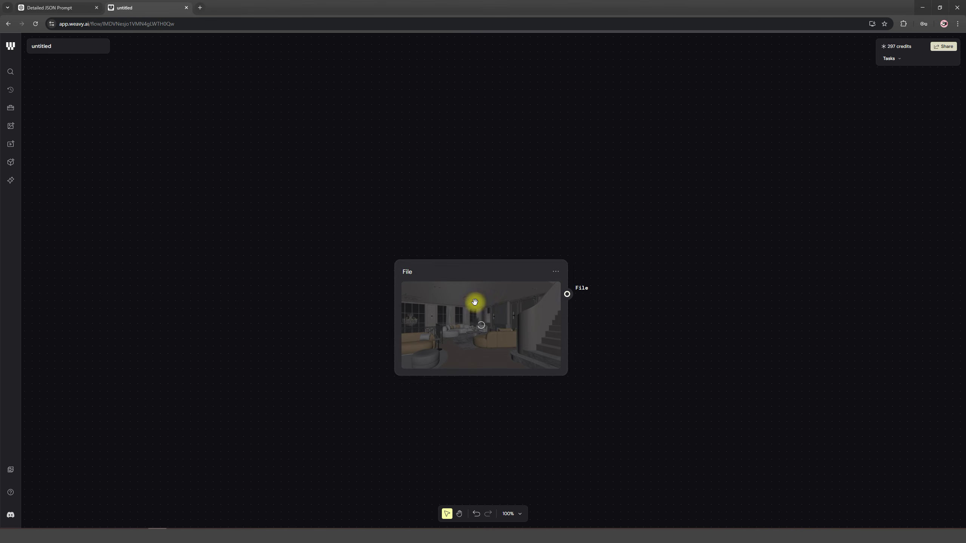
{"action": "left_click_drag", "start_coordinate": [502, 267], "coordinate": [260, 267]}
Add a Nano Banana 2 node beside the File node and connect the file output to its Image 1 input
{"action": "right_click", "coordinate": [369, 177]}
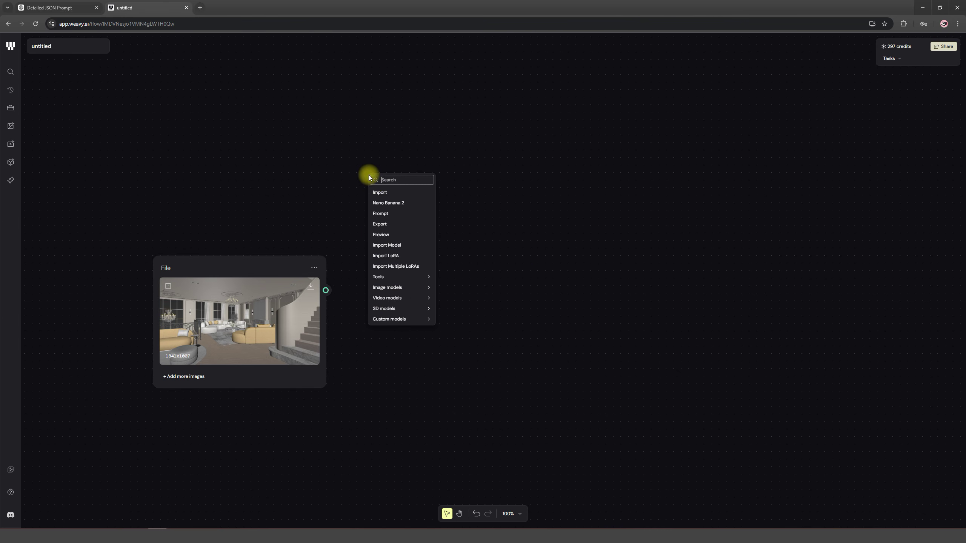
{"action": "left_click", "coordinate": [390, 203]}
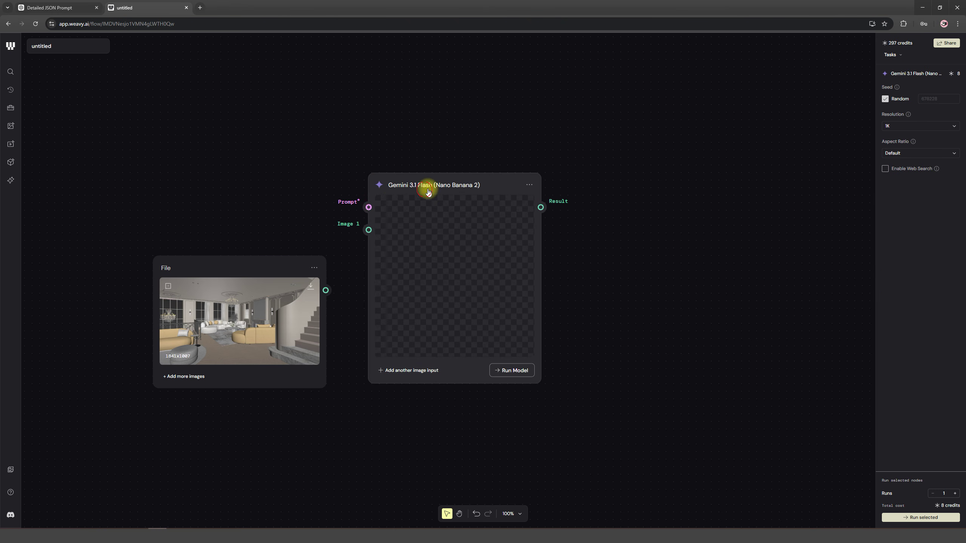
{"action": "left_click_drag", "start_coordinate": [326, 291], "coordinate": [417, 230]}
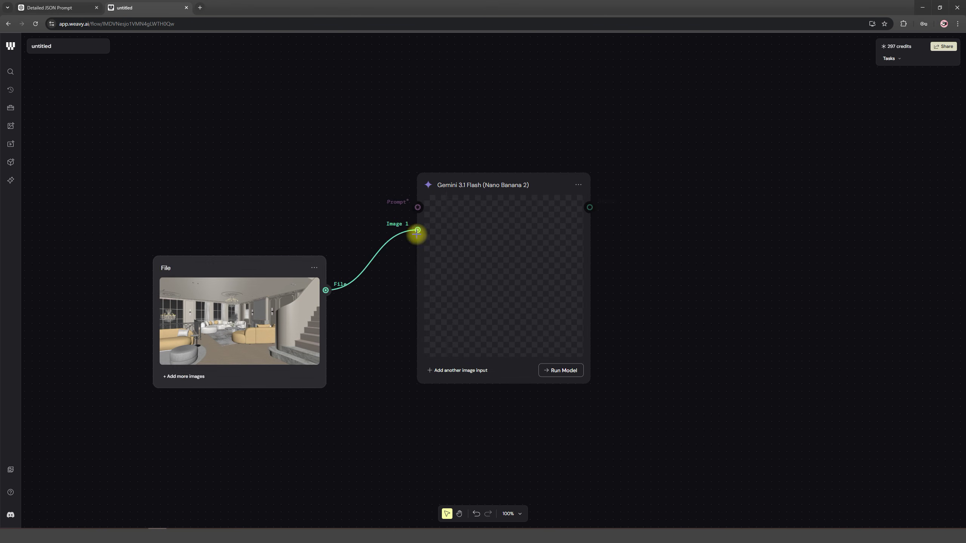
{"action": "left_click_drag", "start_coordinate": [512, 186], "coordinate": [491, 187]}
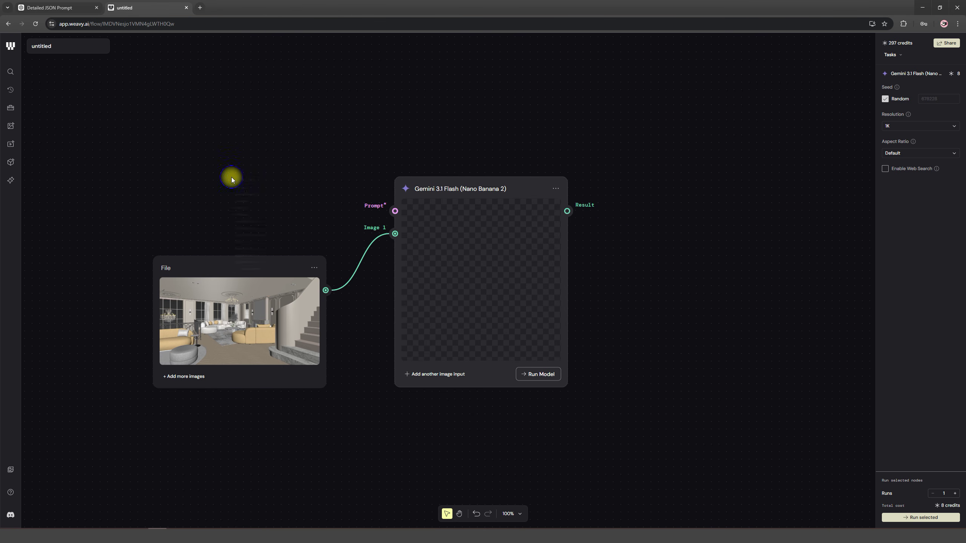
Add a Prompt node above the File node and replace its default text with the generated JSON prompt
{"action": "right_click", "coordinate": [231, 177]}
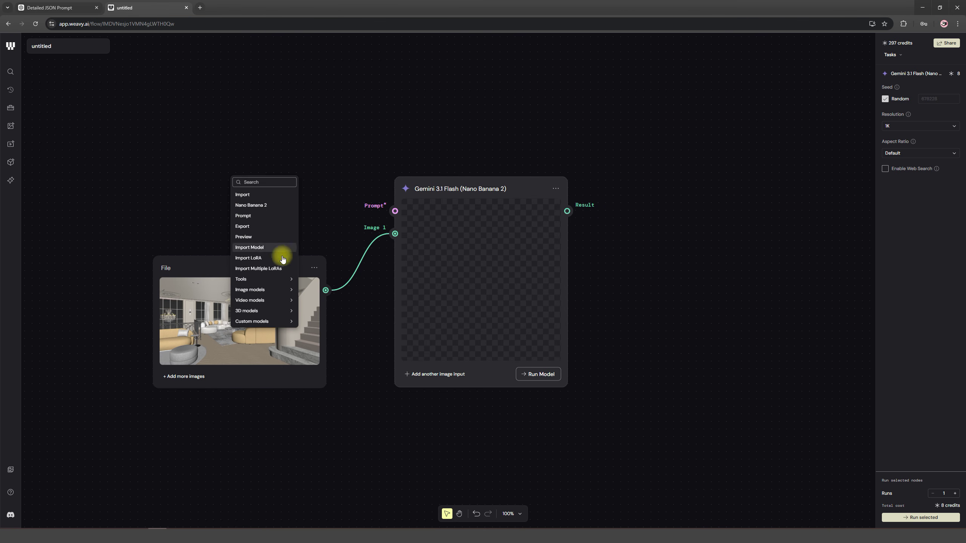
{"action": "left_click", "coordinate": [245, 216]}
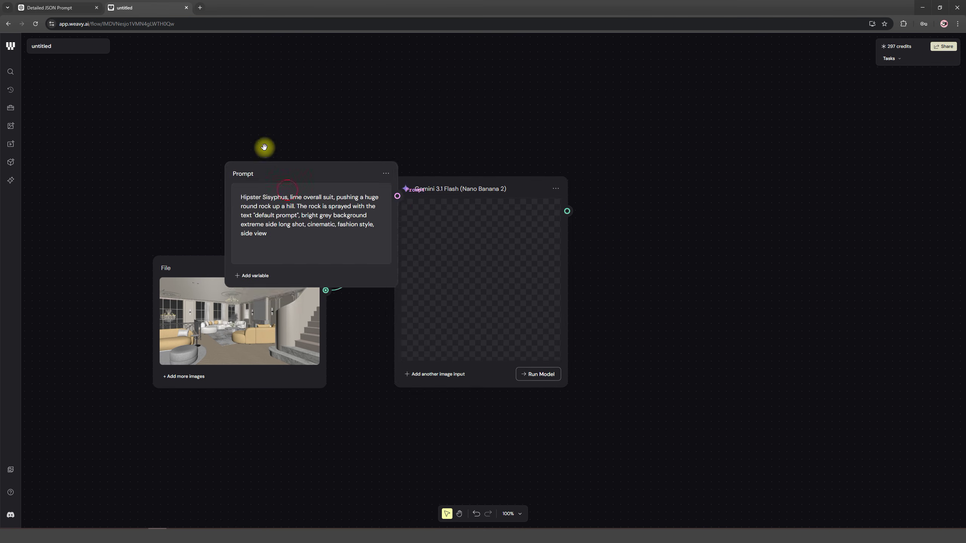
{"action": "triple_click", "coordinate": [214, 135]}
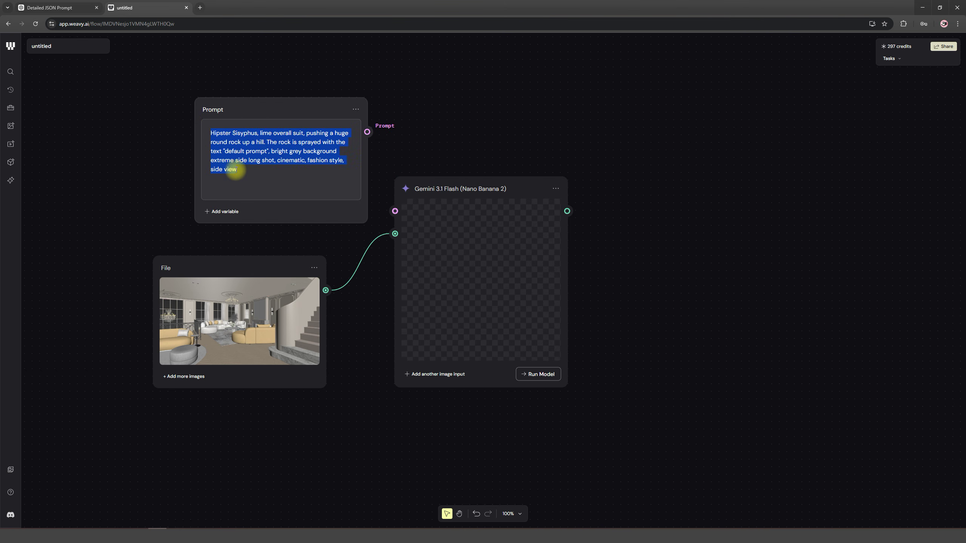
{"action": "key", "text": "BackSpace"}
{"action": "key", "text": "ctrl+v"}
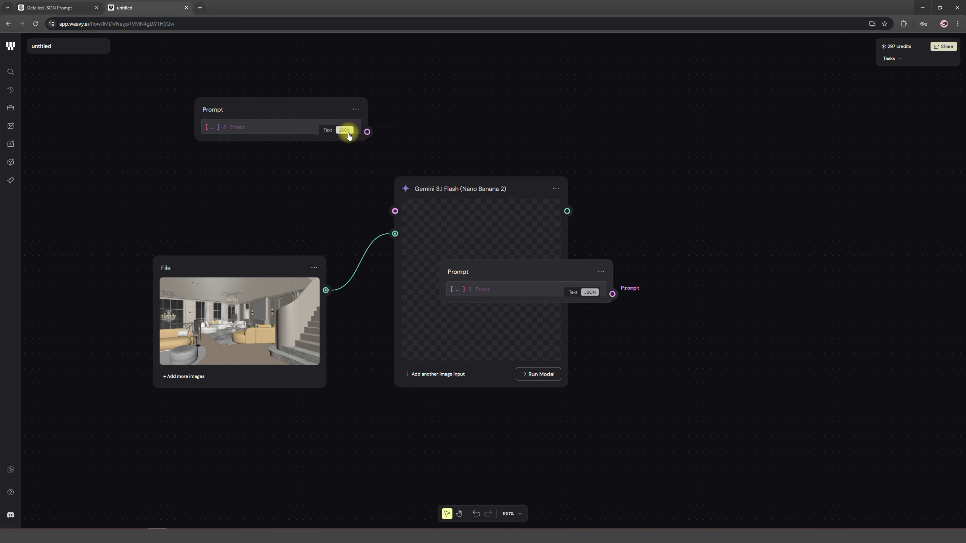
Expand the JSON in the upper Prompt node and remove the duplicate Prompt node lying over the model node
{"action": "left_click", "coordinate": [218, 127]}
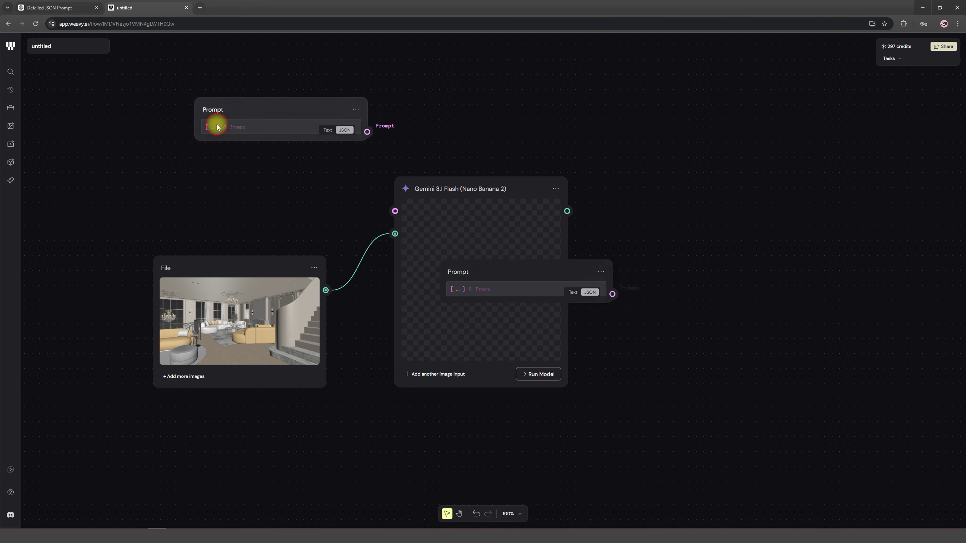
{"action": "left_click_drag", "start_coordinate": [599, 276], "coordinate": [607, 273]}
{"action": "left_click", "coordinate": [607, 271]}
{"action": "left_click_drag", "start_coordinate": [541, 272], "coordinate": [642, 524]}
Display the prompt's JSON as plain text, review it, and move the Prompt node up clear of the File node
{"action": "scroll", "coordinate": [643, 524], "scroll_direction": "down", "scroll_amount": 3}
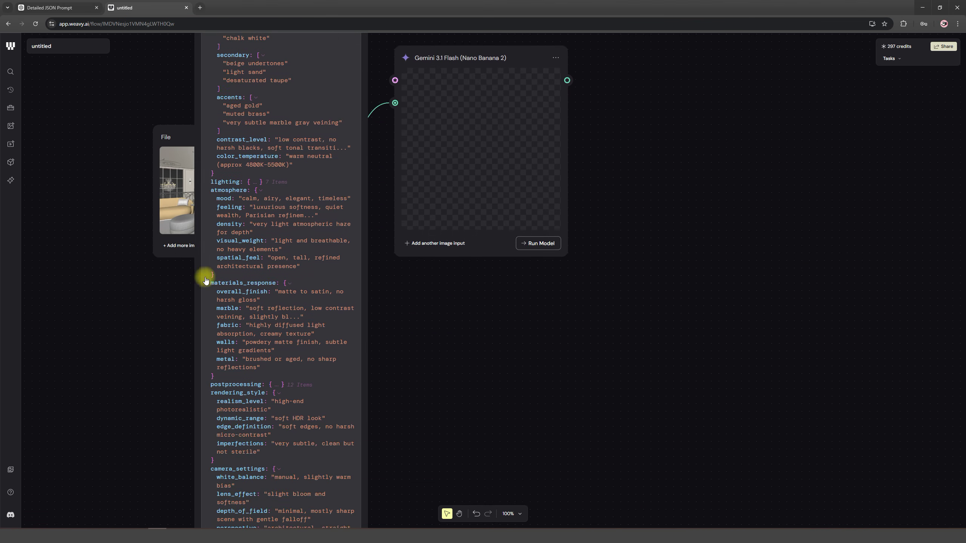
{"action": "scroll", "coordinate": [205, 280], "scroll_direction": "up", "scroll_amount": 6}
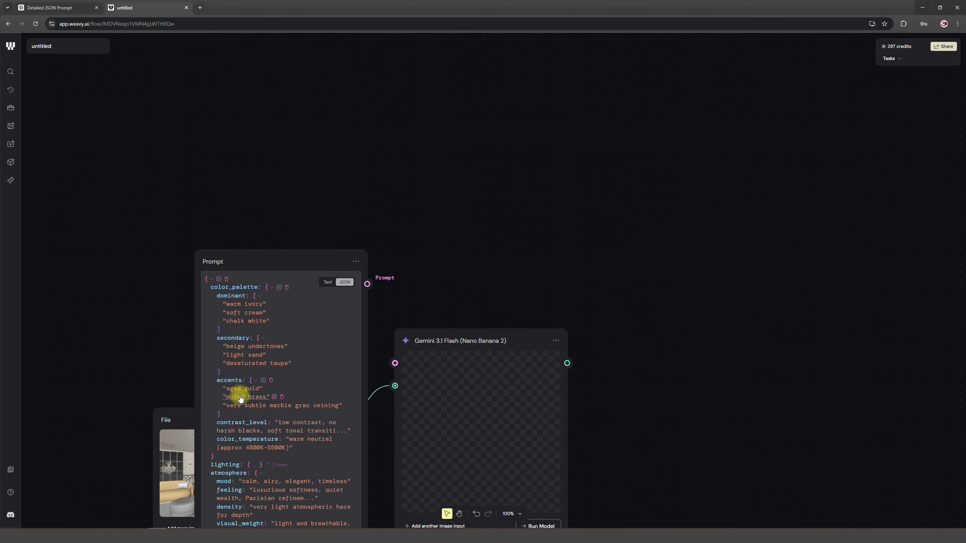
{"action": "left_click", "coordinate": [328, 281]}
{"action": "scroll", "coordinate": [215, 276], "scroll_direction": "down", "scroll_amount": 10}
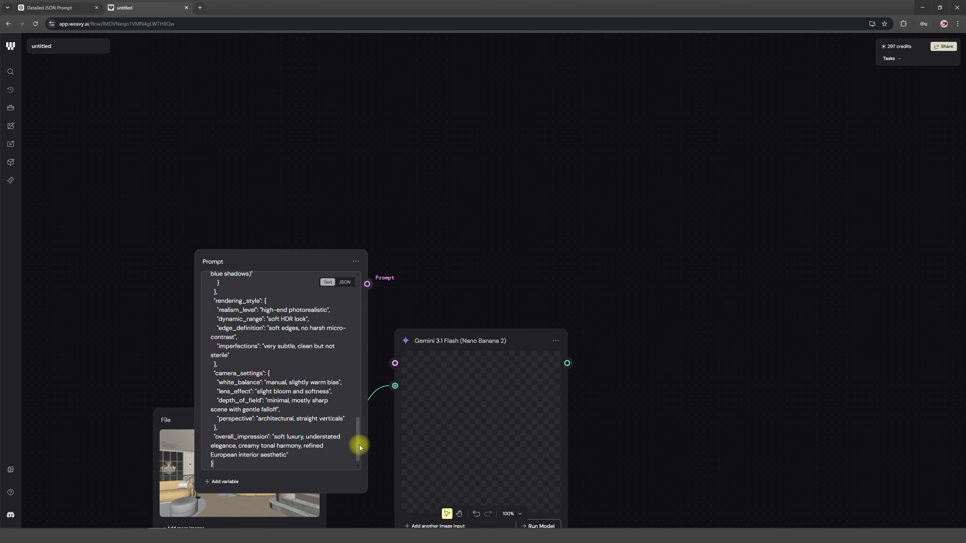
{"action": "left_click_drag", "start_coordinate": [359, 447], "coordinate": [244, 286]}
{"action": "left_click", "coordinate": [211, 285]}
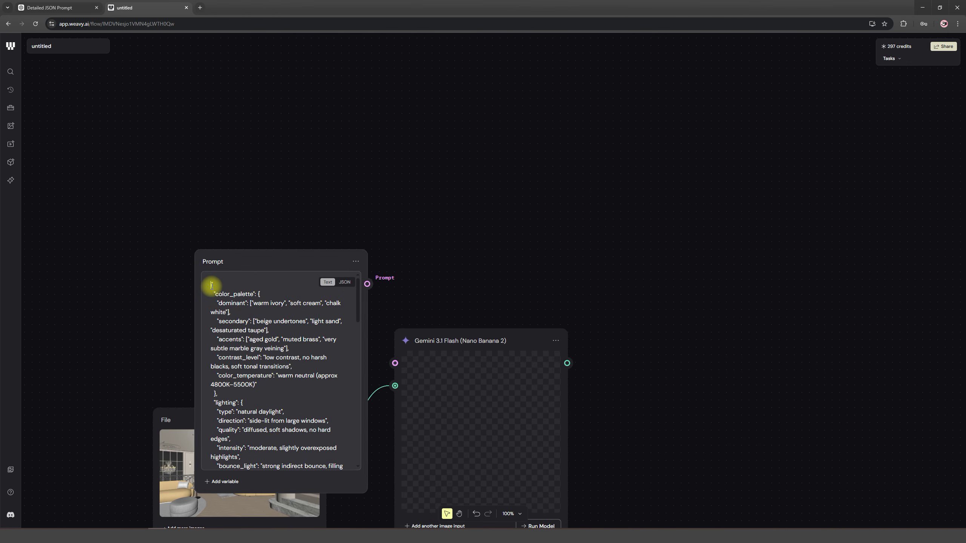
{"action": "left_click_drag", "start_coordinate": [215, 281], "coordinate": [233, 151]}
{"action": "scroll", "coordinate": [267, 178], "scroll_direction": "down", "scroll_amount": 7}
{"action": "scroll", "coordinate": [258, 180], "scroll_direction": "up", "scroll_amount": 10}
Insert an instruction before the JSON to apply it as a color grading profile without changing geometry, ending with "STYLE_CONFIG:"
{"action": "left_click", "coordinate": [234, 153]}
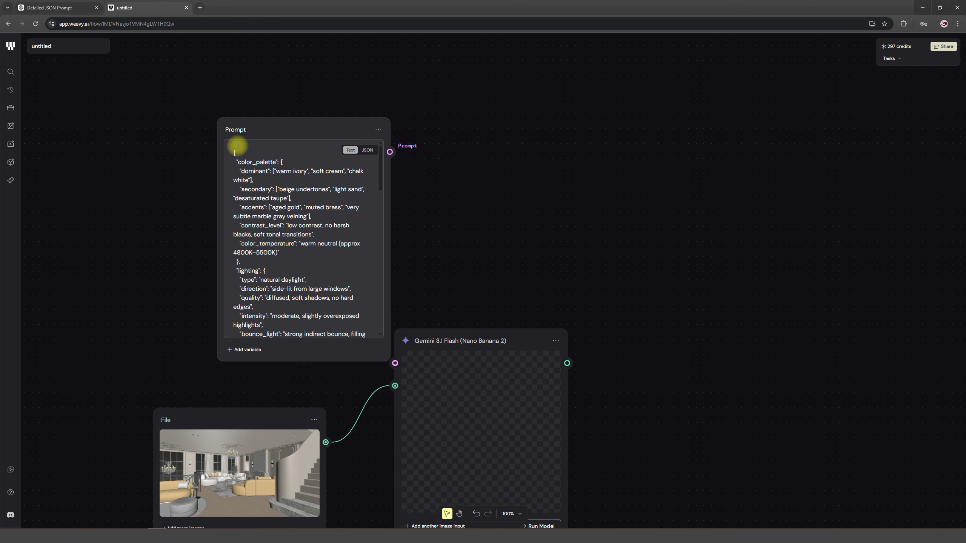
{"action": "left_click", "coordinate": [238, 146]}
{"action": "key", "text": "Return"}
{"action": "key", "text": "ctrl+v"}
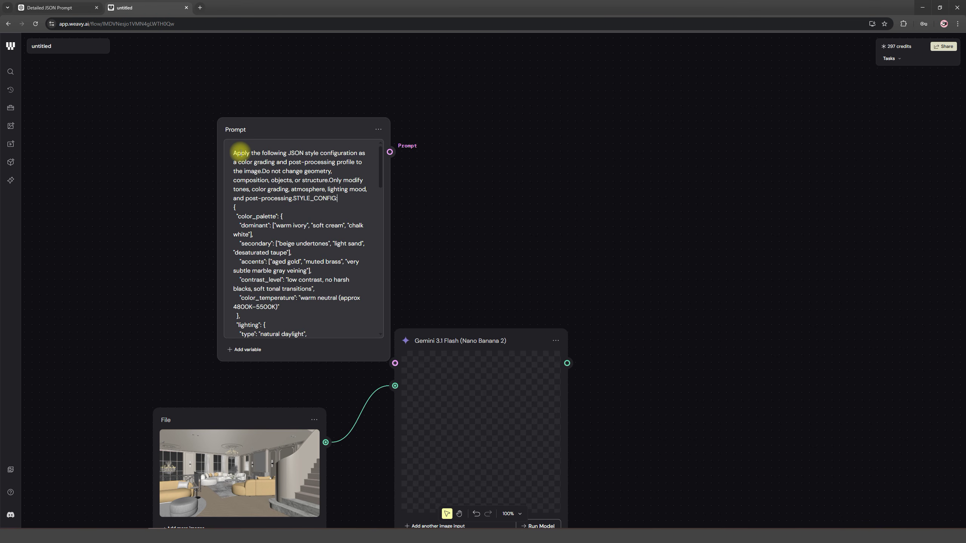
{"action": "left_click", "coordinate": [293, 198]}
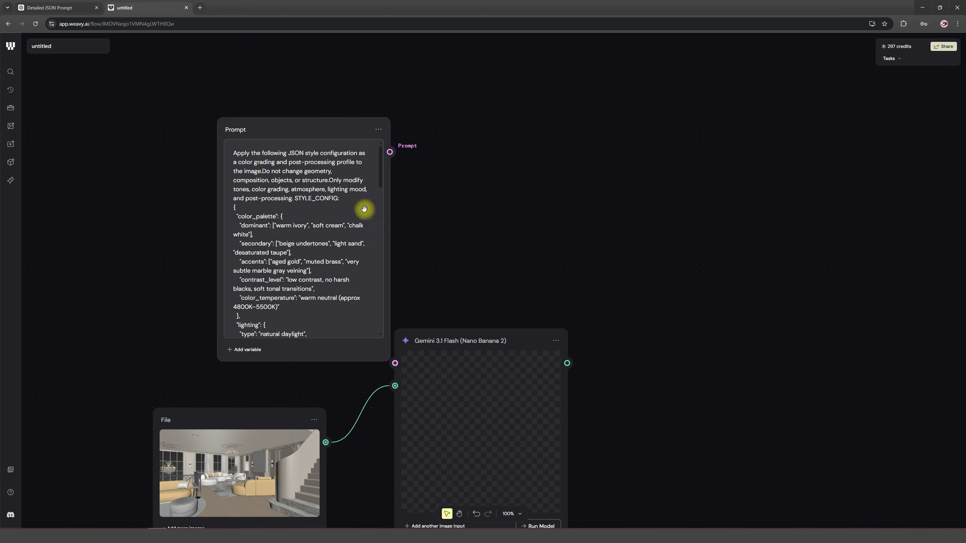
{"action": "scroll", "coordinate": [289, 156], "scroll_direction": "down", "scroll_amount": 3}
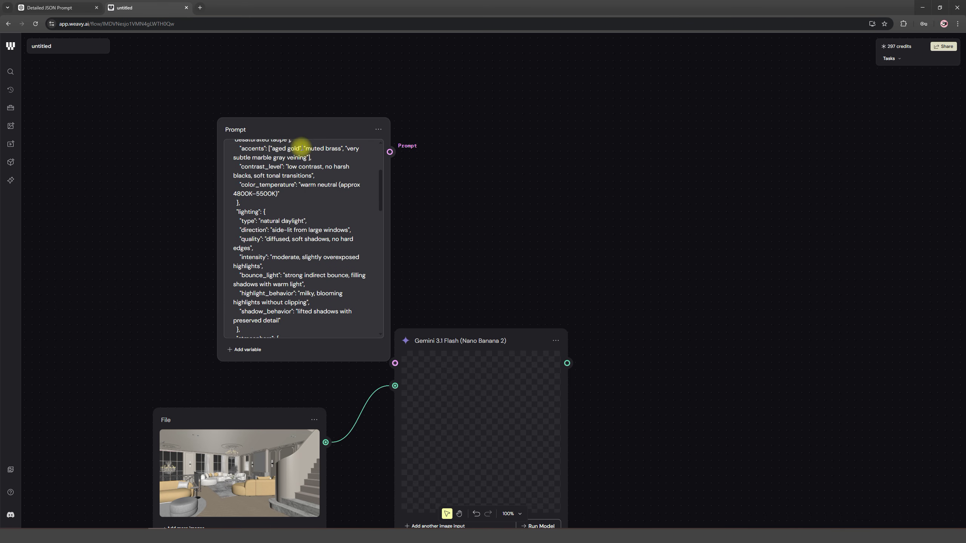
Connect the Prompt node to the Nano Banana 2 node's Prompt input, rearrange both nodes and run the model
{"action": "left_click_drag", "start_coordinate": [302, 131], "coordinate": [244, 125]}
{"action": "left_click_drag", "start_coordinate": [329, 144], "coordinate": [393, 364]}
{"action": "left_click_drag", "start_coordinate": [501, 342], "coordinate": [509, 237]}
{"action": "left_click", "coordinate": [544, 421]}
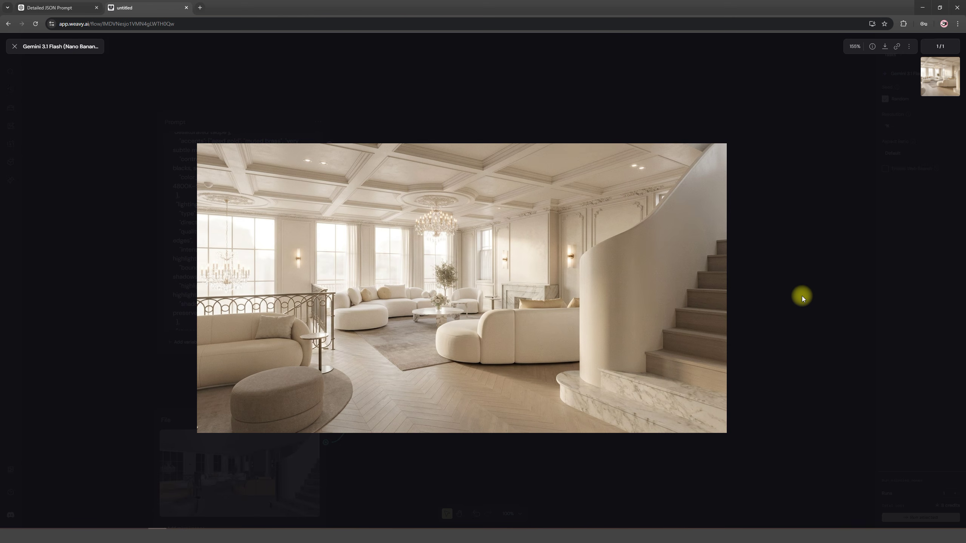
Examine the generated interior render at full size and return to the flow
{"action": "left_click", "coordinate": [785, 80]}
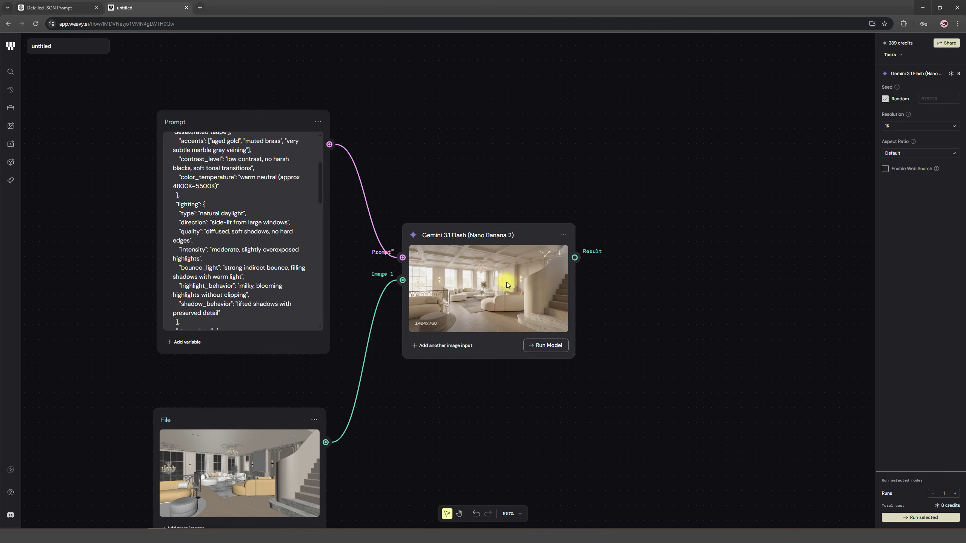
{"action": "left_click", "coordinate": [547, 254]}
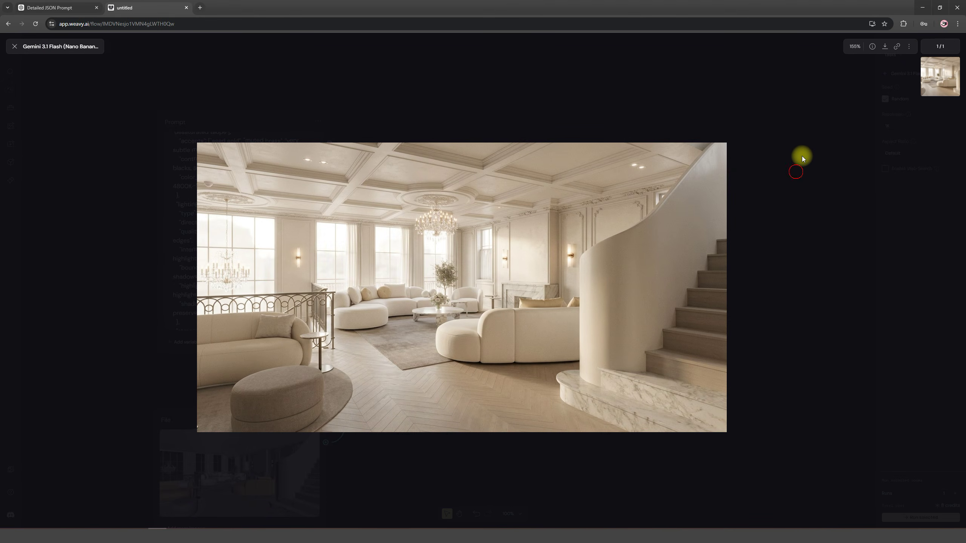
{"action": "left_click", "coordinate": [629, 74]}
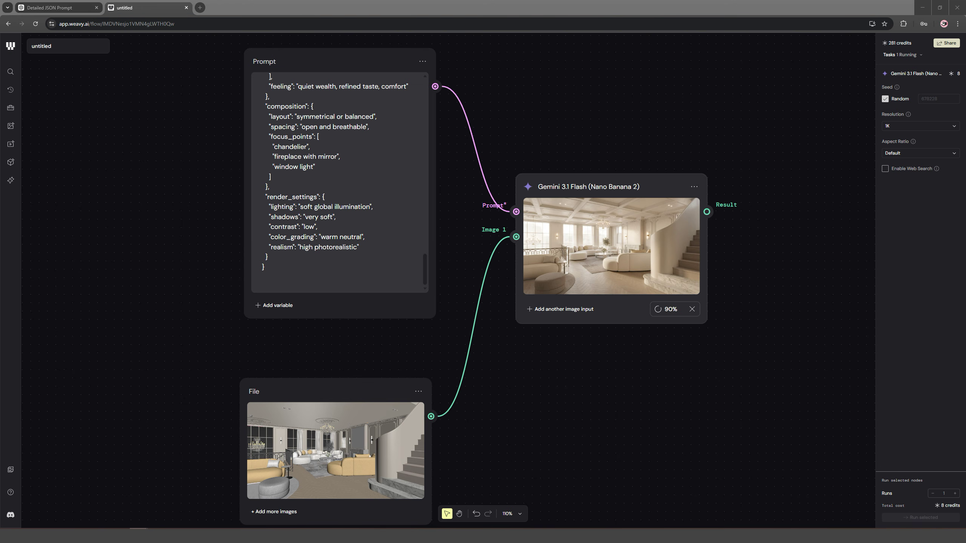
Add a second Nano Banana 2 node below the first and connect the Prompt and File nodes to its Prompt and Image 1 inputs
{"action": "right_click", "coordinate": [595, 366]}
{"action": "left_click_drag", "start_coordinate": [634, 394], "coordinate": [560, 367]}
{"action": "key", "text": "ctrl+v"}
{"action": "left_click_drag", "start_coordinate": [434, 88], "coordinate": [518, 373]}
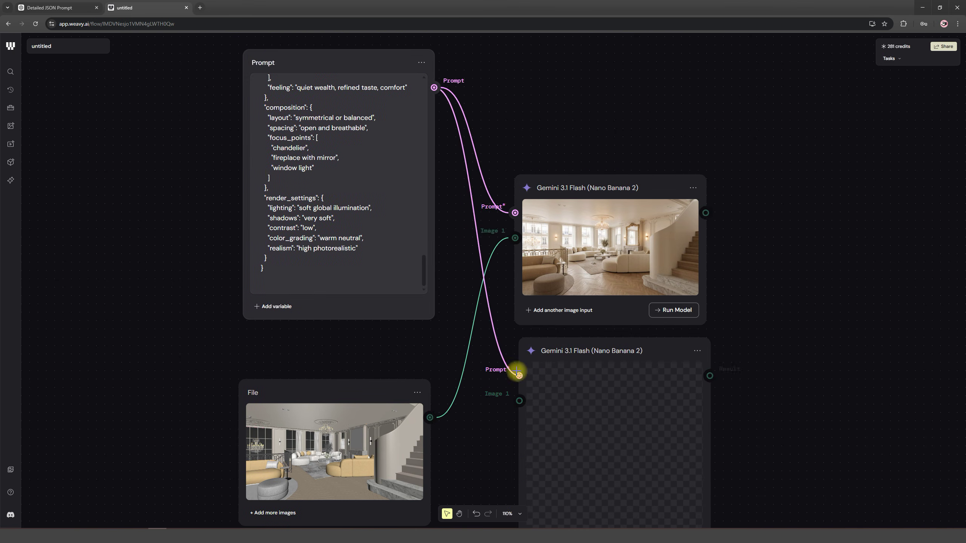
{"action": "left_click_drag", "start_coordinate": [433, 88], "coordinate": [551, 397]}
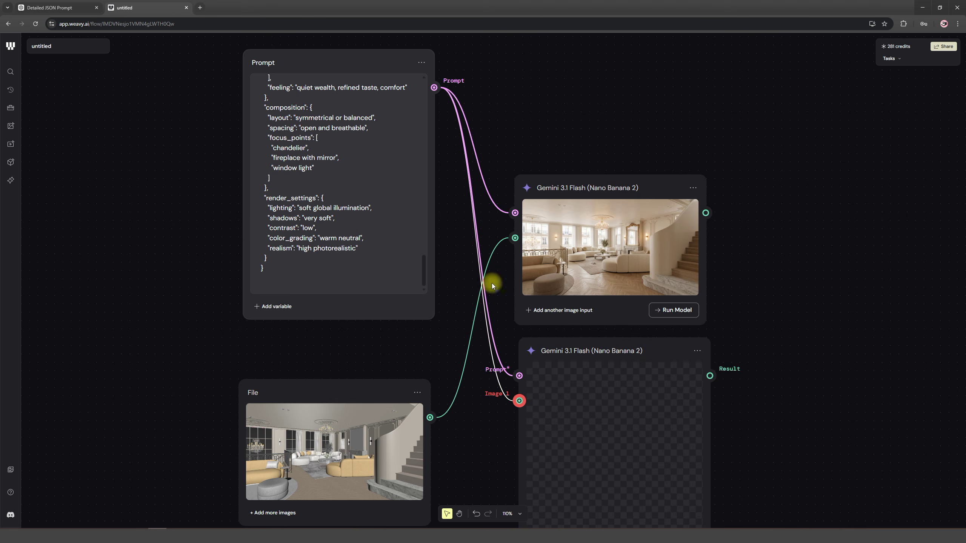
{"action": "left_click_drag", "start_coordinate": [430, 417], "coordinate": [519, 401]}
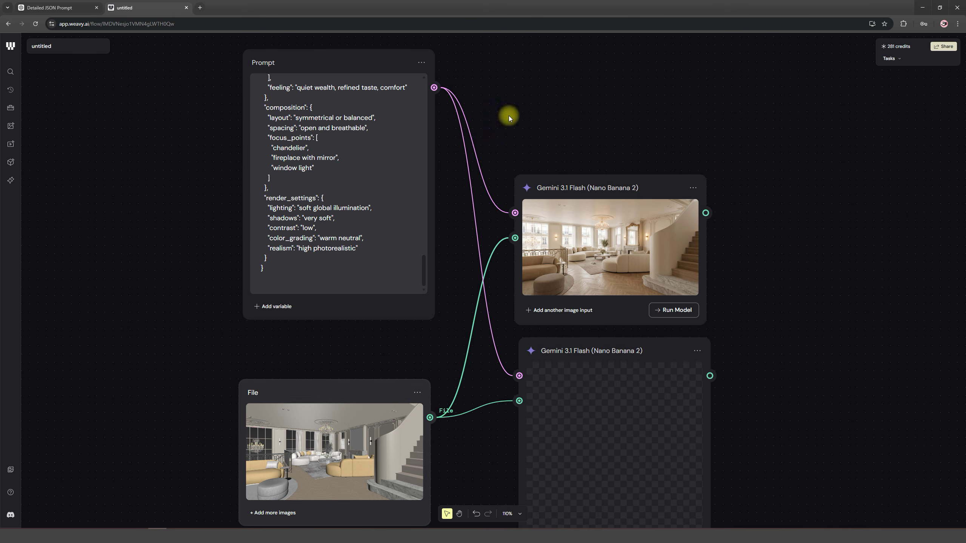
Run the second Nano Banana 2 node with 3 runs and enlarge its second generated image
{"action": "left_click", "coordinate": [621, 399]}
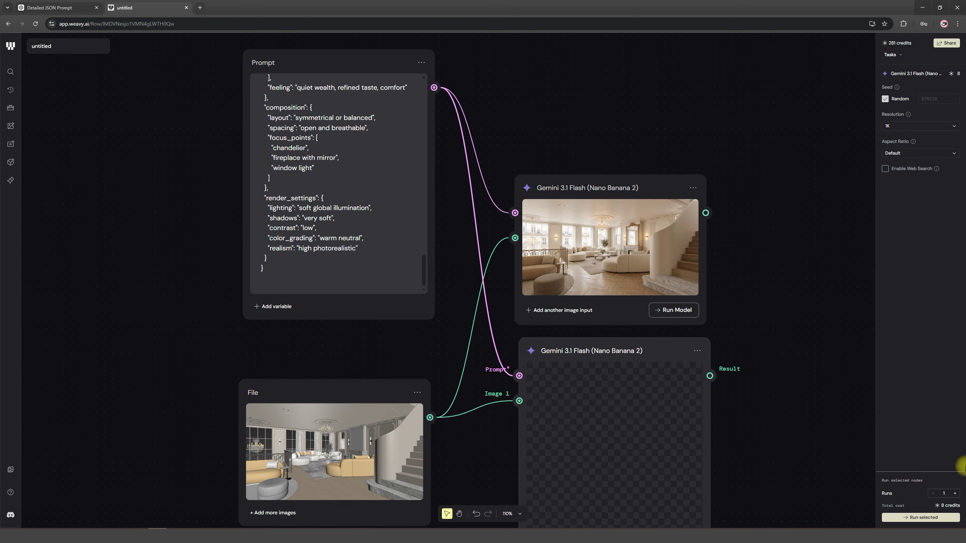
{"action": "left_click", "coordinate": [955, 494]}
{"action": "scroll", "coordinate": [627, 309], "scroll_direction": "down", "scroll_amount": 5}
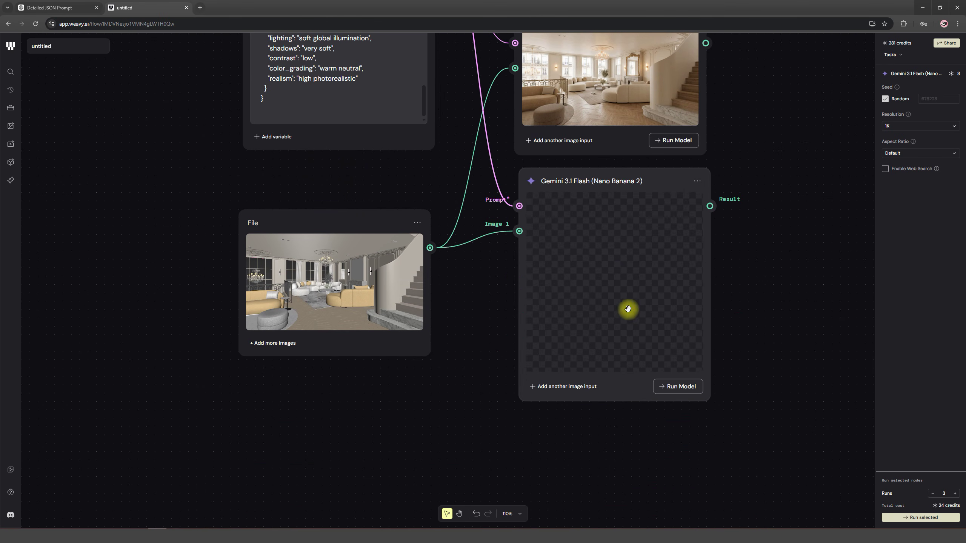
{"action": "left_click", "coordinate": [924, 518]}
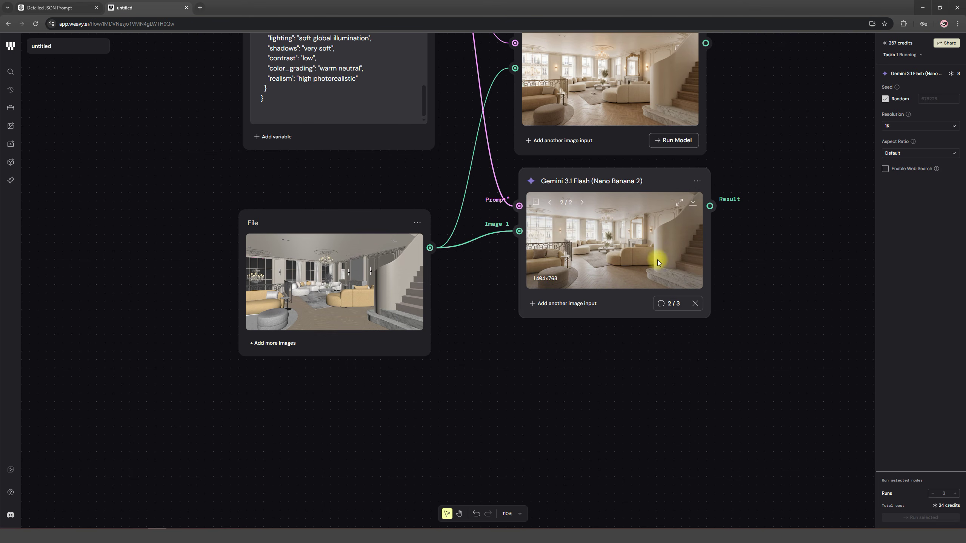
{"action": "left_click", "coordinate": [679, 202]}
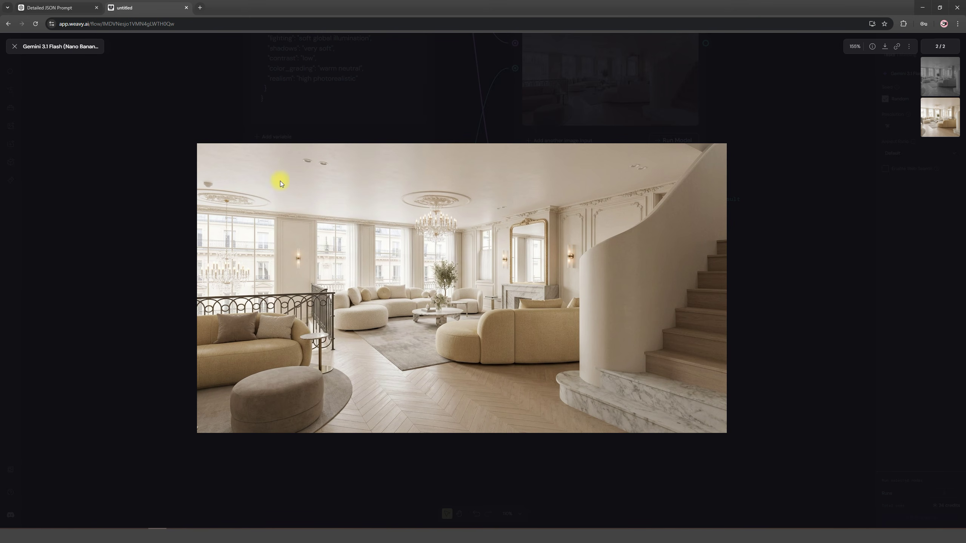
Examine the first Nano Banana 2 node's image at full size for comparison and return to the flow
{"action": "left_click", "coordinate": [351, 94]}
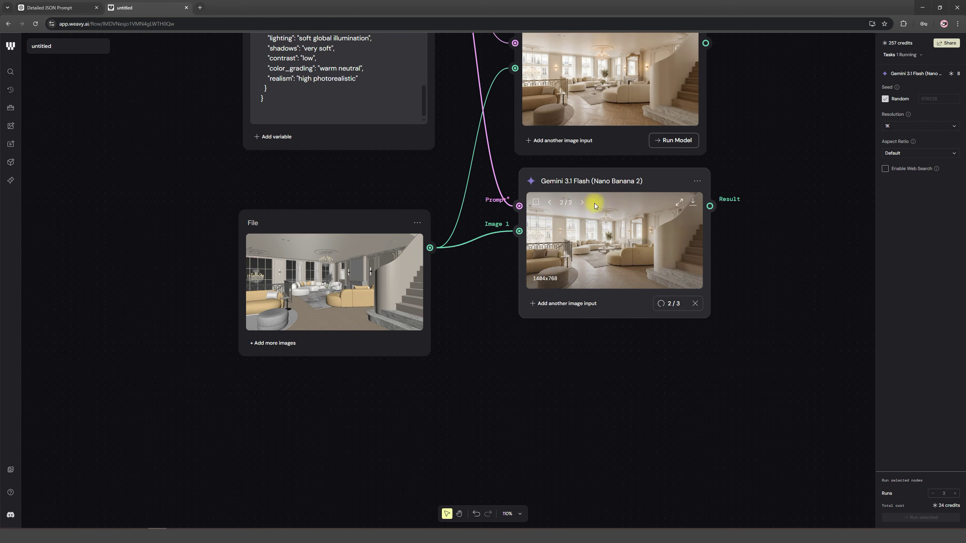
{"action": "scroll", "coordinate": [600, 260], "scroll_direction": "up", "scroll_amount": 2}
{"action": "left_click", "coordinate": [679, 96]}
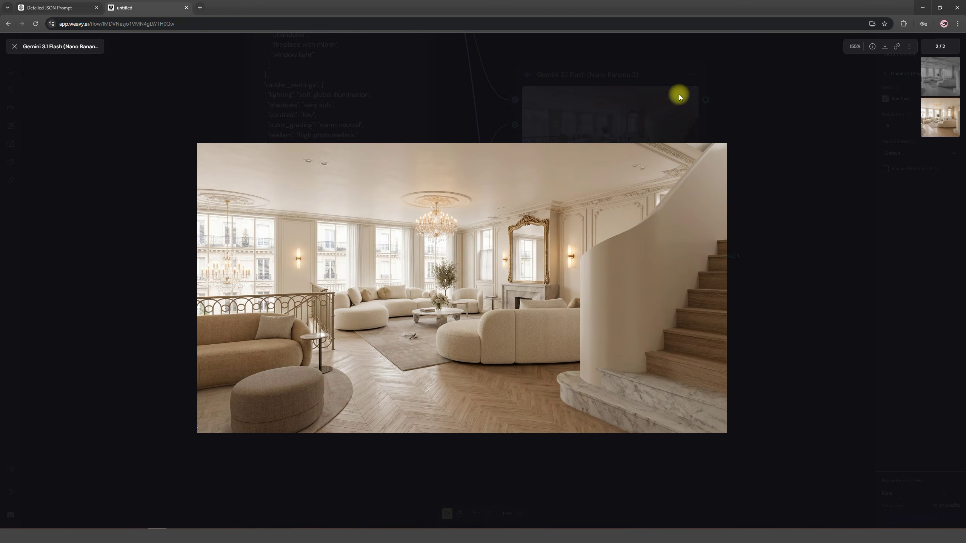
{"action": "key", "text": "Escape"}
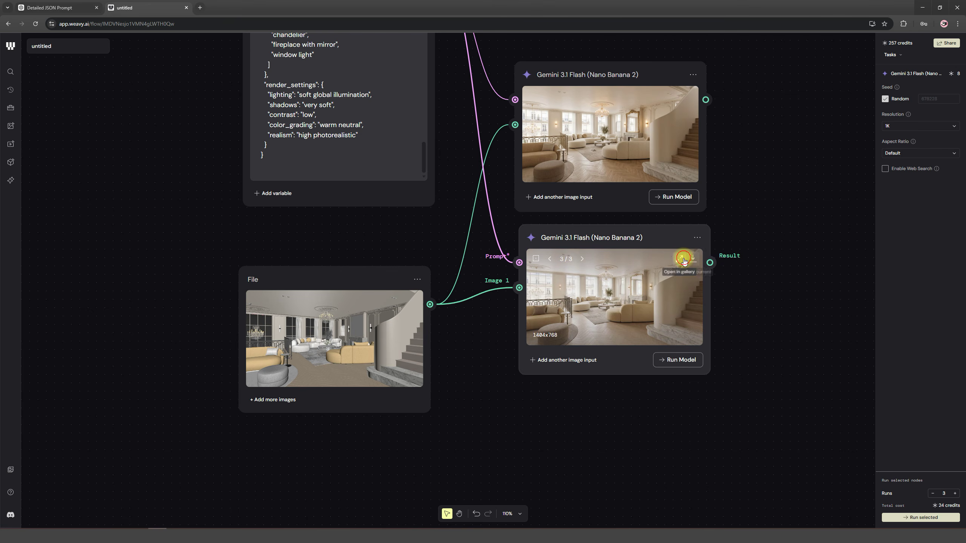
Compare the second Nano Banana 2 node's third and second images at full size, leaving the second image selected
{"action": "left_click", "coordinate": [683, 260]}
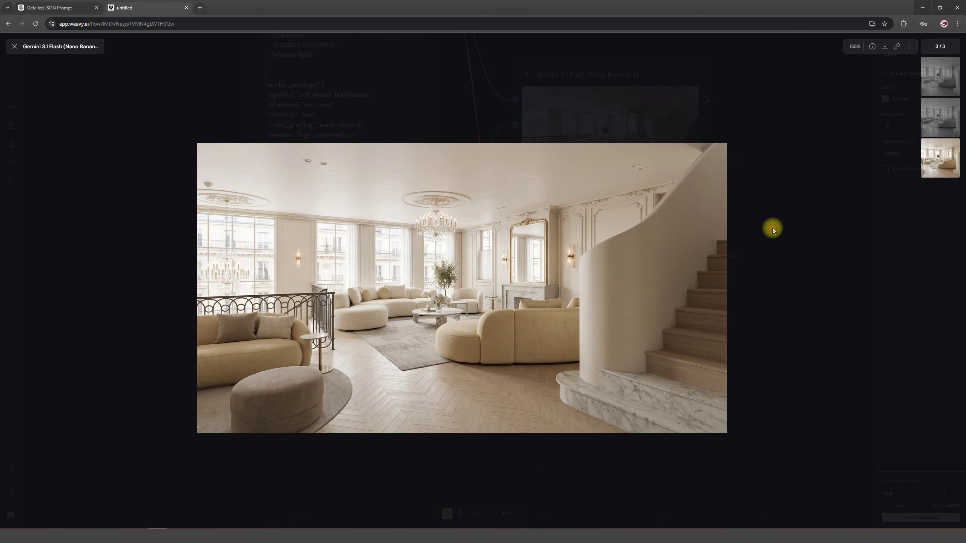
{"action": "left_click", "coordinate": [753, 212]}
{"action": "left_click", "coordinate": [555, 260]}
{"action": "left_click", "coordinate": [555, 260]}
{"action": "left_click", "coordinate": [581, 259]}
{"action": "left_click", "coordinate": [679, 259]}
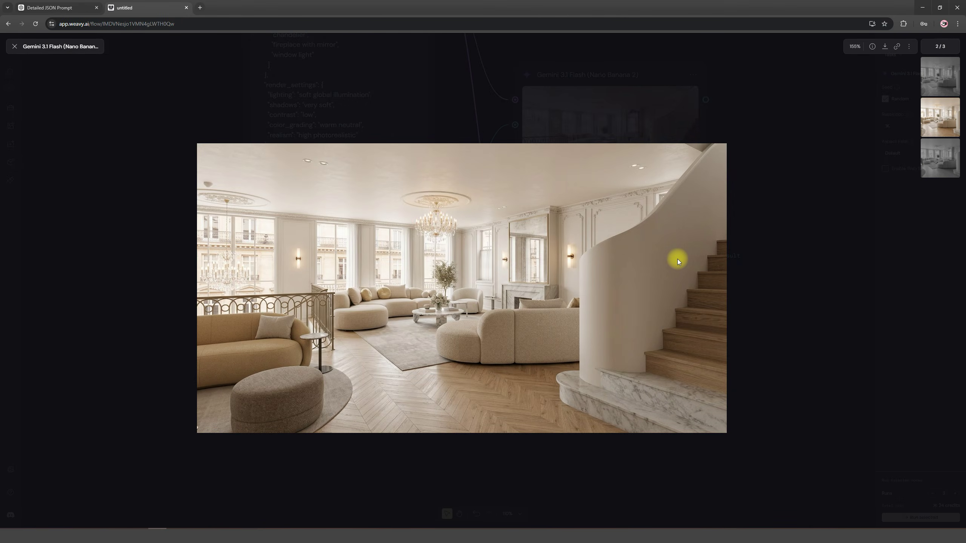
{"action": "key", "text": "Escape"}
Add a Magnific Upscale node connected to the second Nano Banana 2 node's Result output
{"action": "left_click_drag", "start_coordinate": [474, 307], "coordinate": [557, 271]}
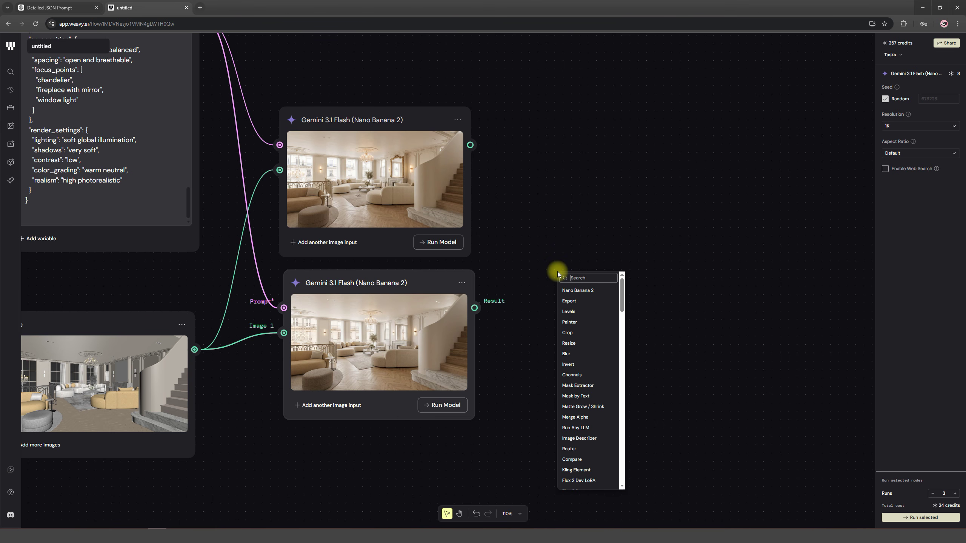
{"action": "scroll", "coordinate": [587, 312], "scroll_direction": "down", "scroll_amount": 3}
{"action": "scroll", "coordinate": [589, 318], "scroll_direction": "up", "scroll_amount": 3}
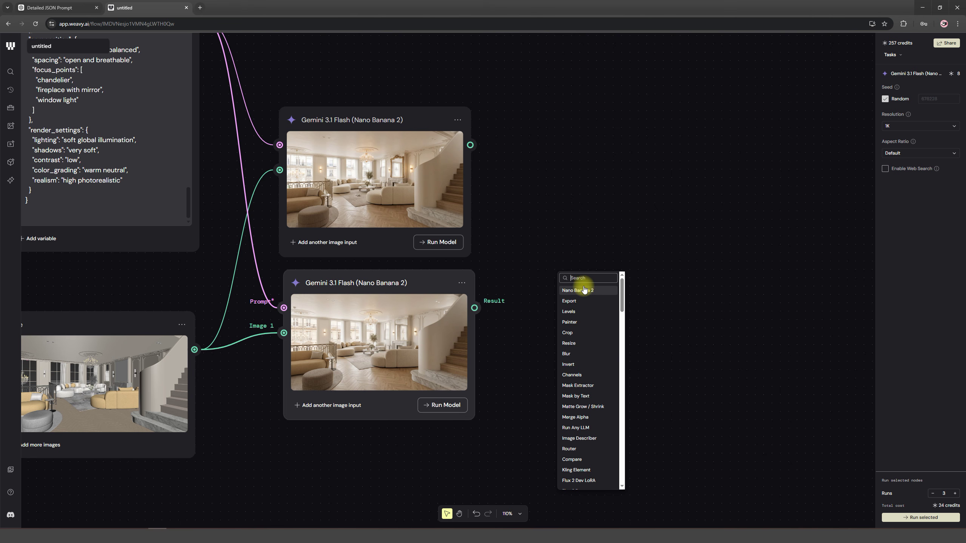
{"action": "type", "text": "up"}
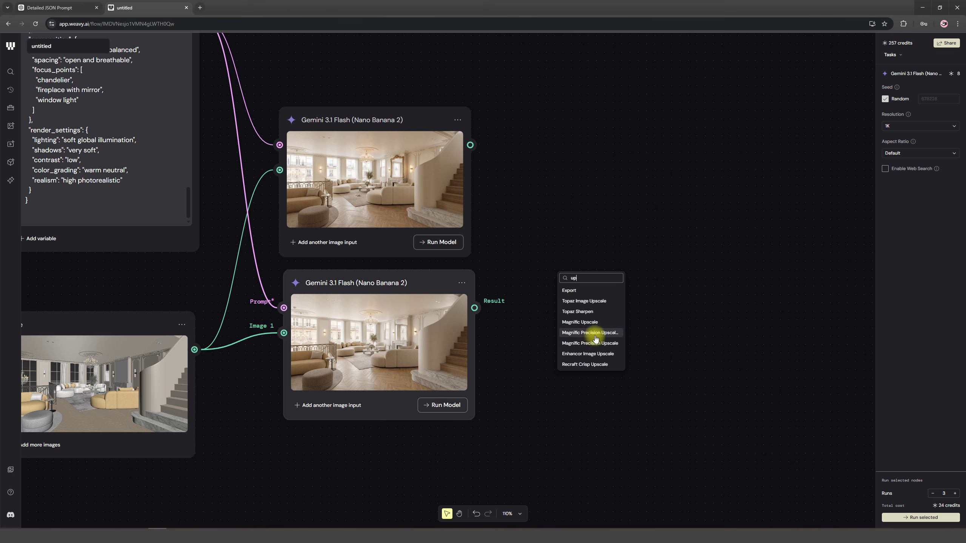
{"action": "left_click", "coordinate": [586, 322]}
Set Magnific Upscale to HDR -10 and Creativity 2, keep it optimized for standard, and run it with 3 runs
{"action": "left_click_drag", "start_coordinate": [892, 184], "coordinate": [876, 180]}
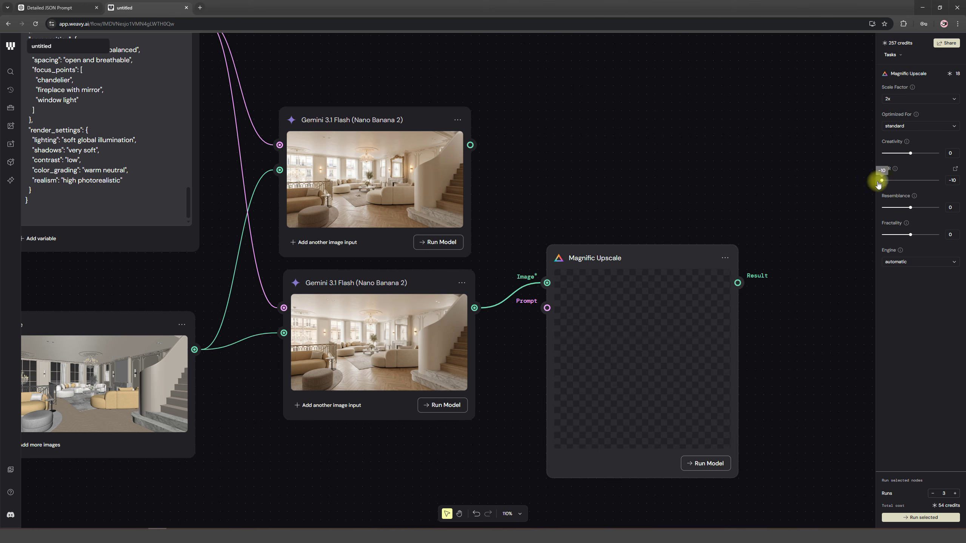
{"action": "left_click", "coordinate": [924, 127]}
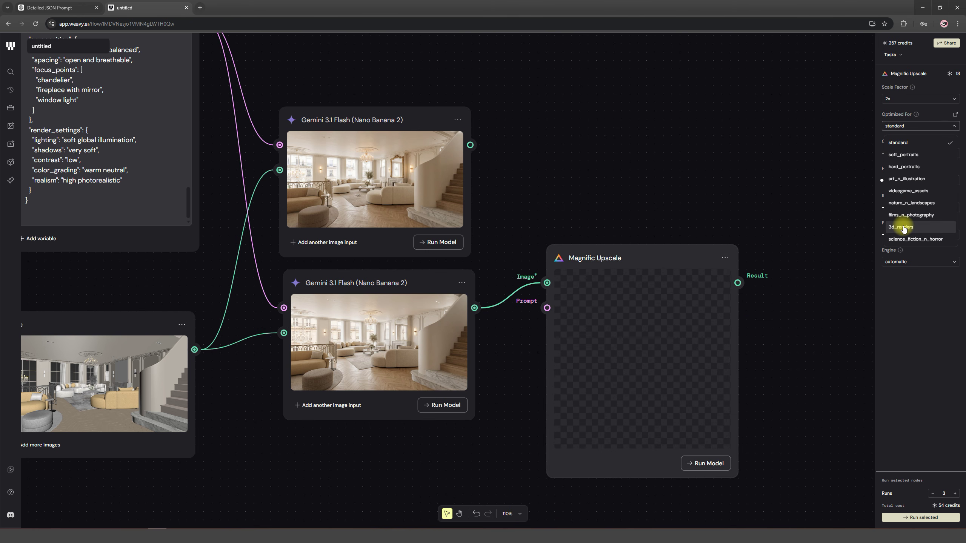
{"action": "left_click", "coordinate": [910, 143]}
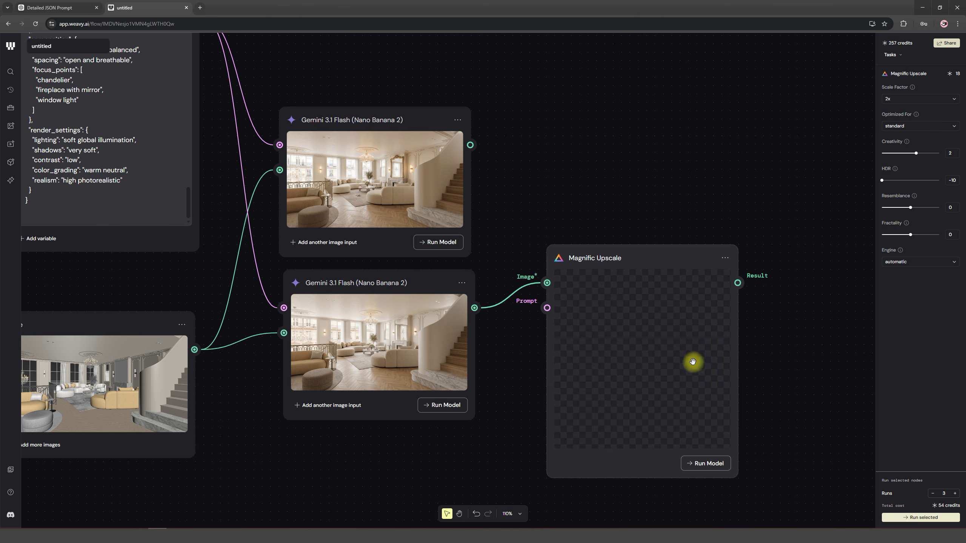
{"action": "left_click", "coordinate": [924, 517]}
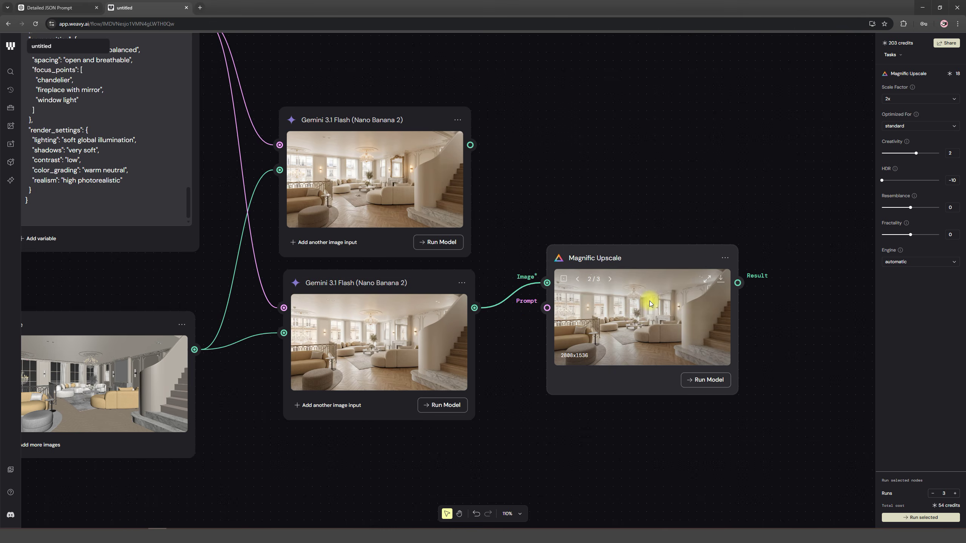
Examine the Magnific Upscale node's second image at full size
{"action": "left_click", "coordinate": [706, 279]}
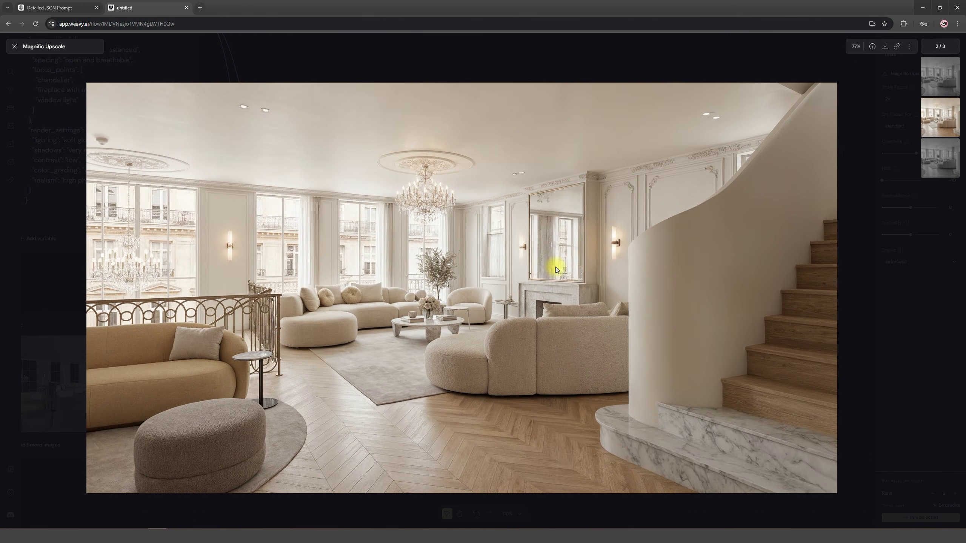
{"action": "left_click", "coordinate": [891, 309]}
{"action": "left_click", "coordinate": [708, 281]}
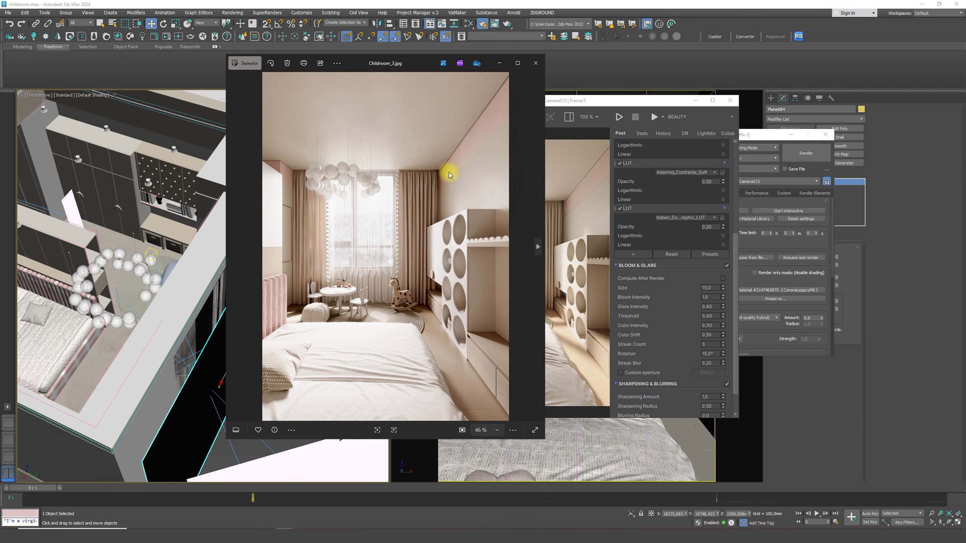
Close the Childroom_3.jpg preview and load the children's room image into VizMaker with all 4 items of its workflow
{"action": "left_click_drag", "start_coordinate": [420, 64], "coordinate": [520, 68]}
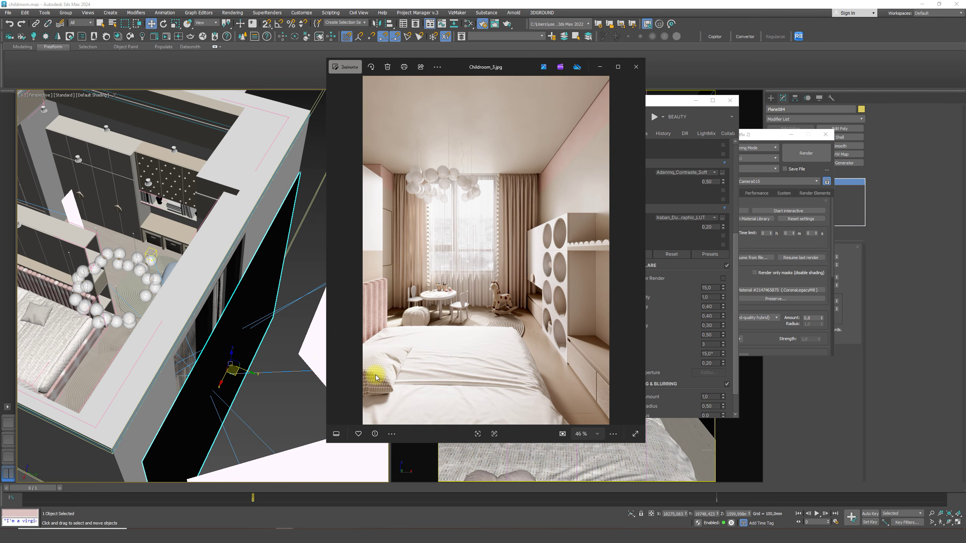
{"action": "left_click", "coordinate": [636, 67]}
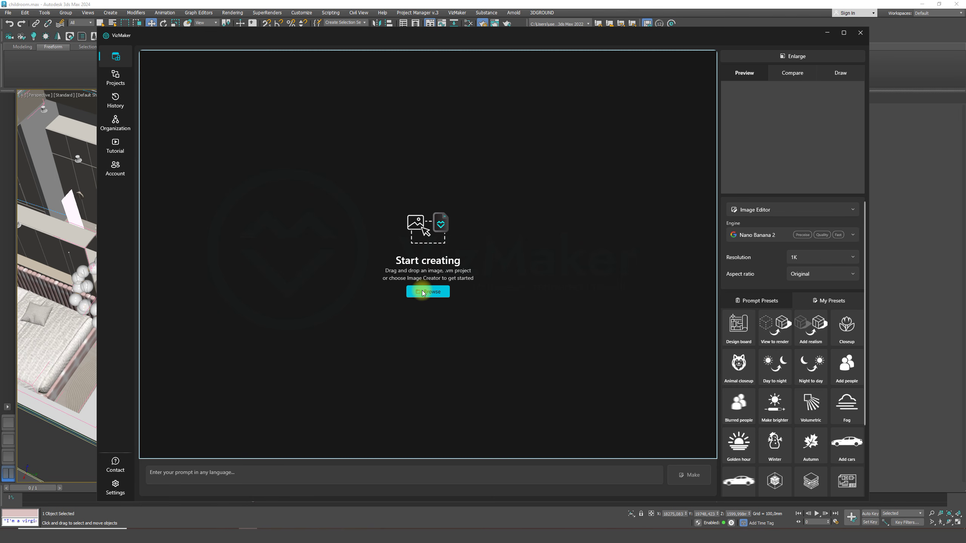
{"action": "left_click", "coordinate": [422, 292]}
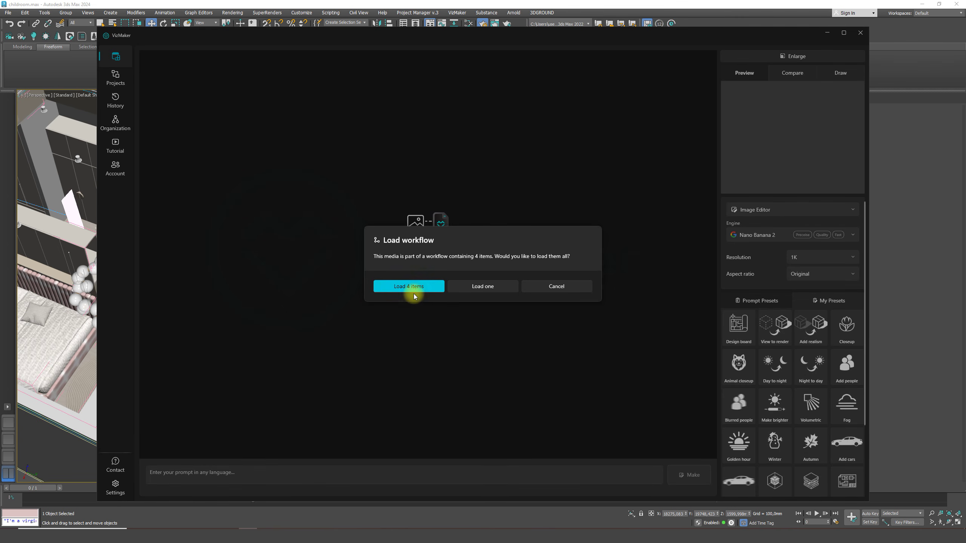
{"action": "left_click", "coordinate": [417, 288]}
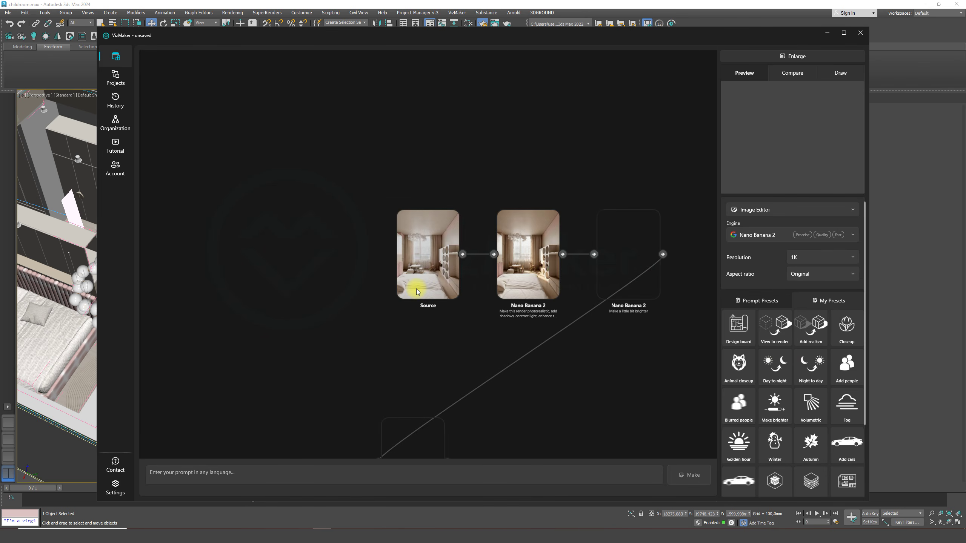
Examine the Source image beside the two Nano Banana 2 results and their photorealism and brightening prompts
{"action": "left_click", "coordinate": [362, 345]}
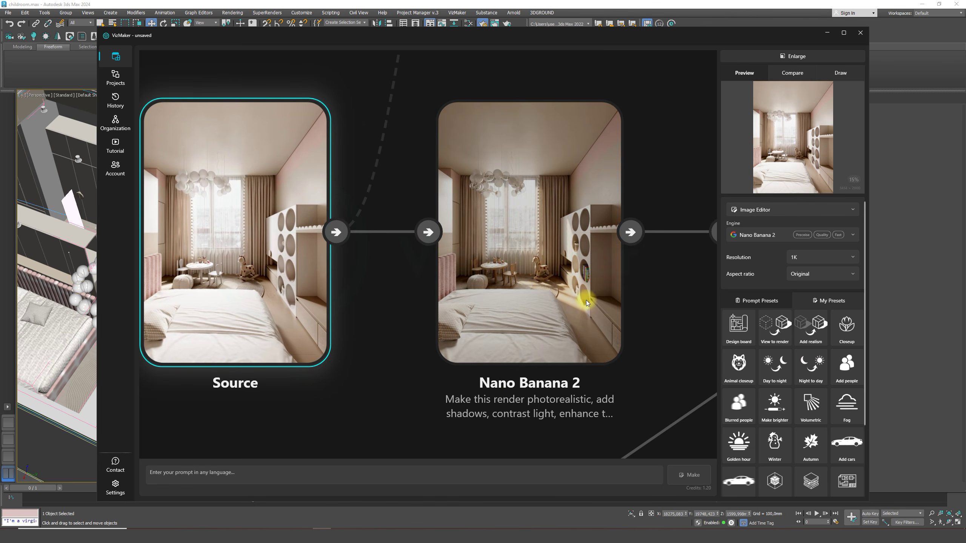
{"action": "left_click", "coordinate": [594, 301]}
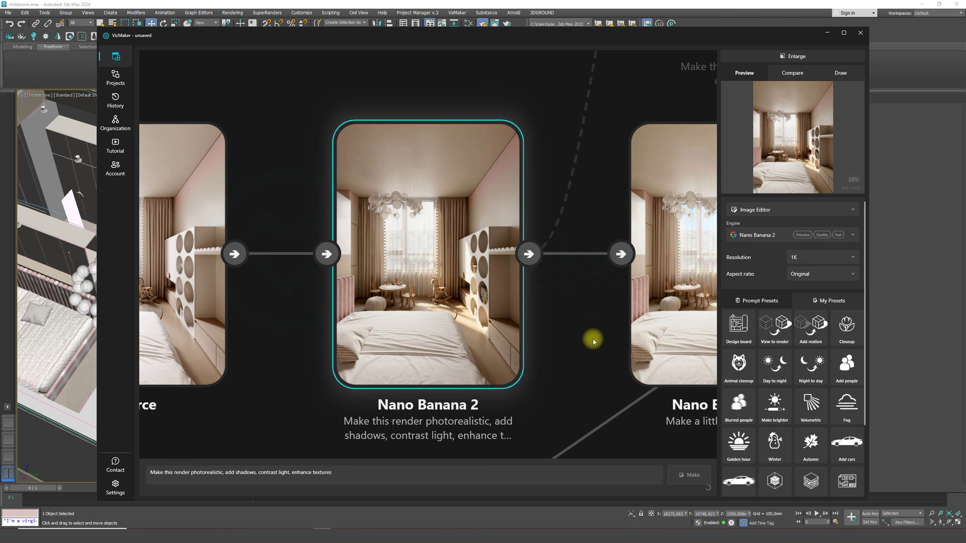
{"action": "left_click", "coordinate": [584, 345]}
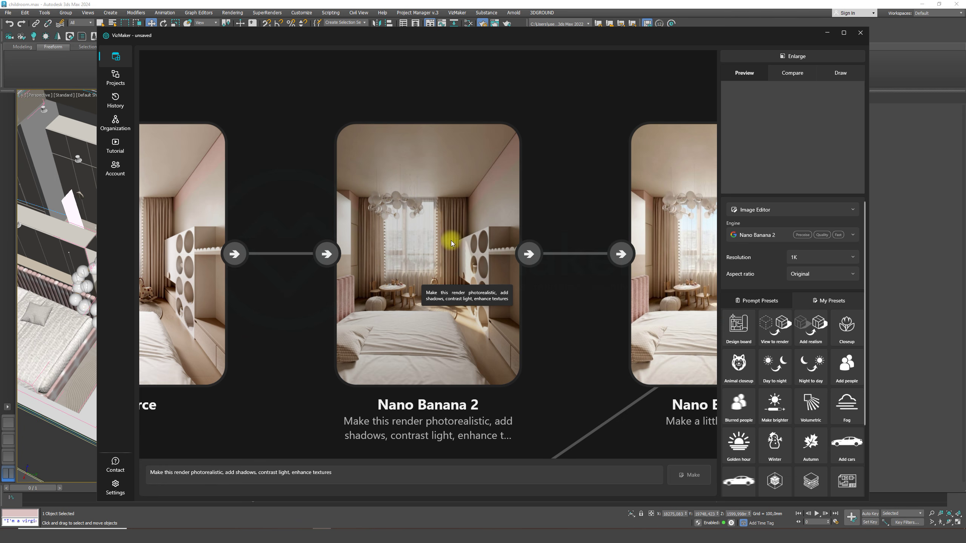
{"action": "left_click_drag", "start_coordinate": [543, 309], "coordinate": [367, 298]}
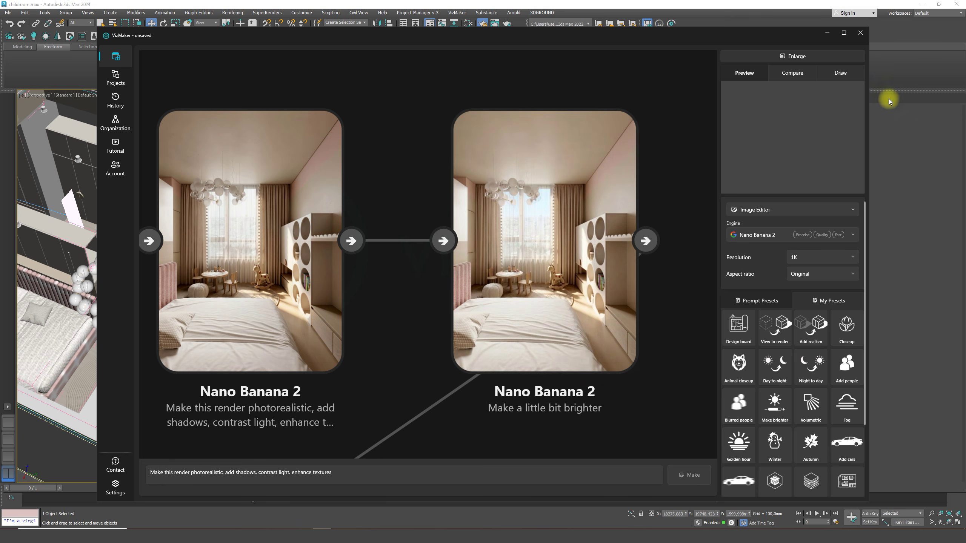
Examine Childroom_3_1.jpg and Childroom_2_3_2.jpg in the image viewer along with the workflow's variant with children, and return to the Source row
{"action": "left_click_drag", "start_coordinate": [516, 79], "coordinate": [329, 70]}
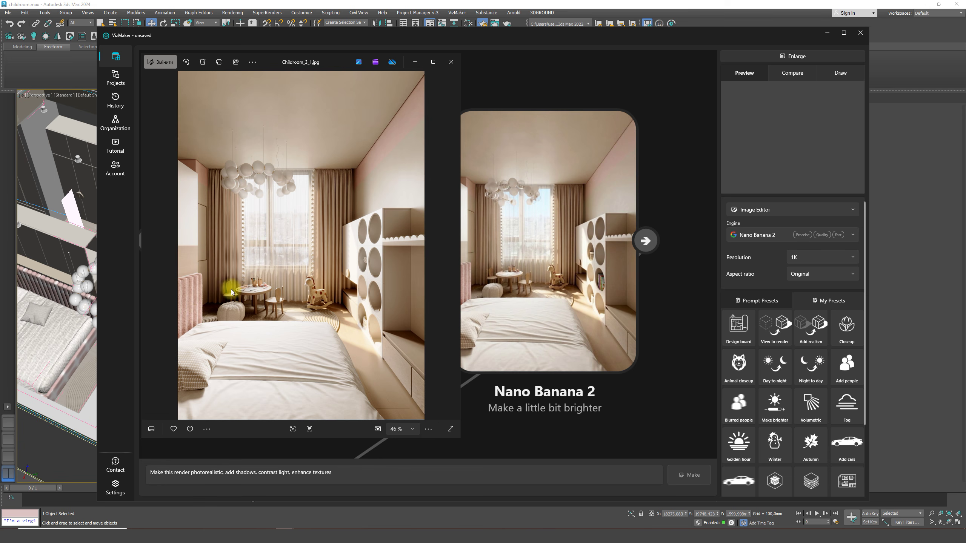
{"action": "left_click", "coordinate": [451, 61]}
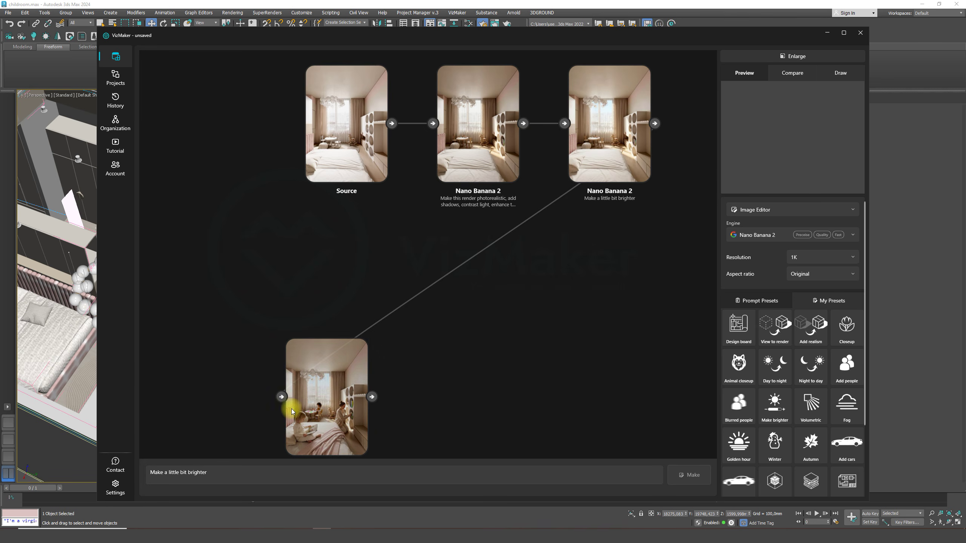
{"action": "left_click", "coordinate": [287, 406]}
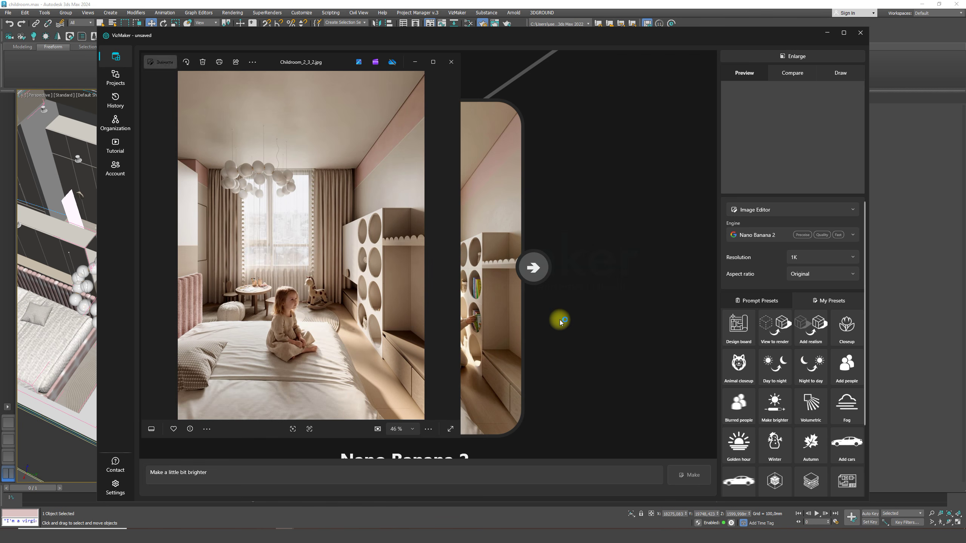
{"action": "left_click", "coordinate": [451, 61]}
{"action": "left_click_drag", "start_coordinate": [608, 255], "coordinate": [513, 274]}
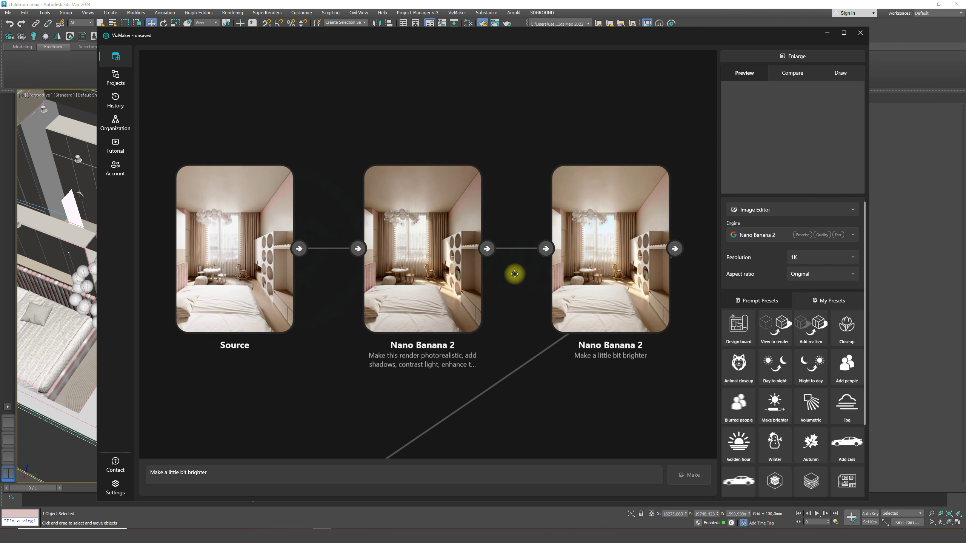